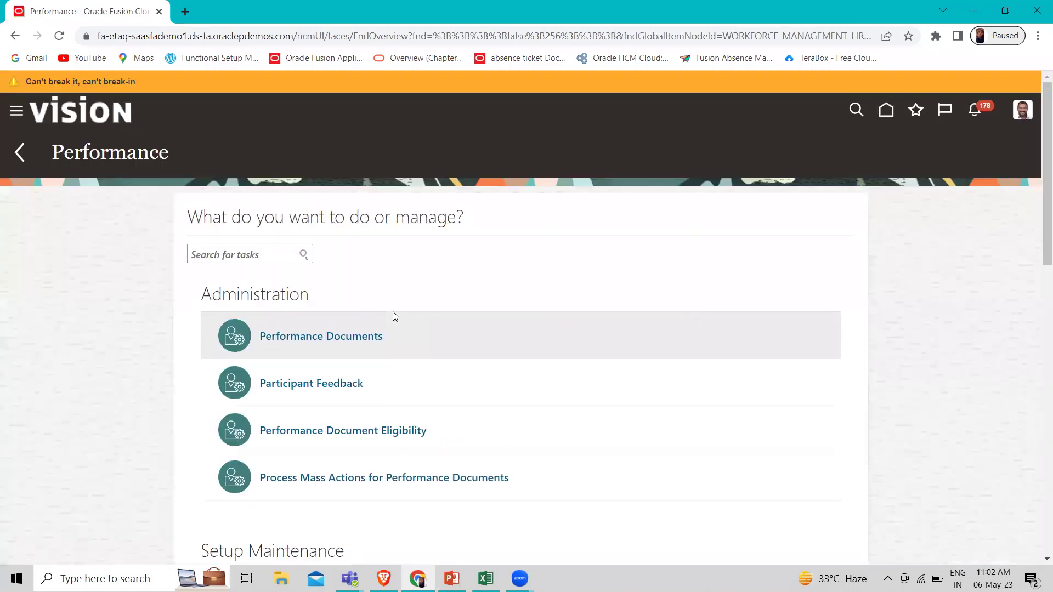
Open Performance Templates in Setup Maintenance and create a new blank template.
scroll(393, 317, down, 6)
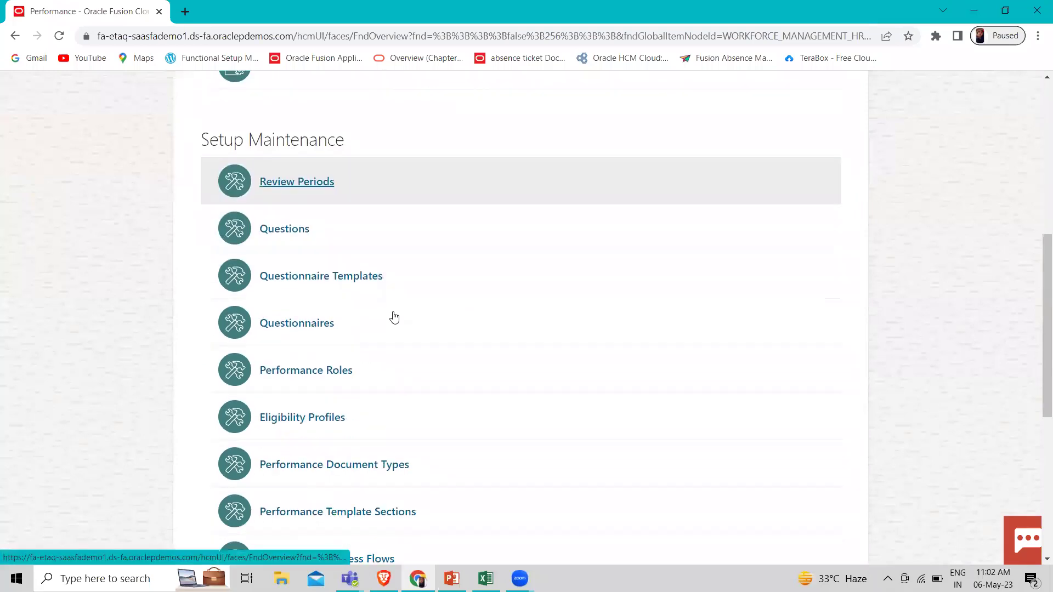
scroll(393, 316, down, 3)
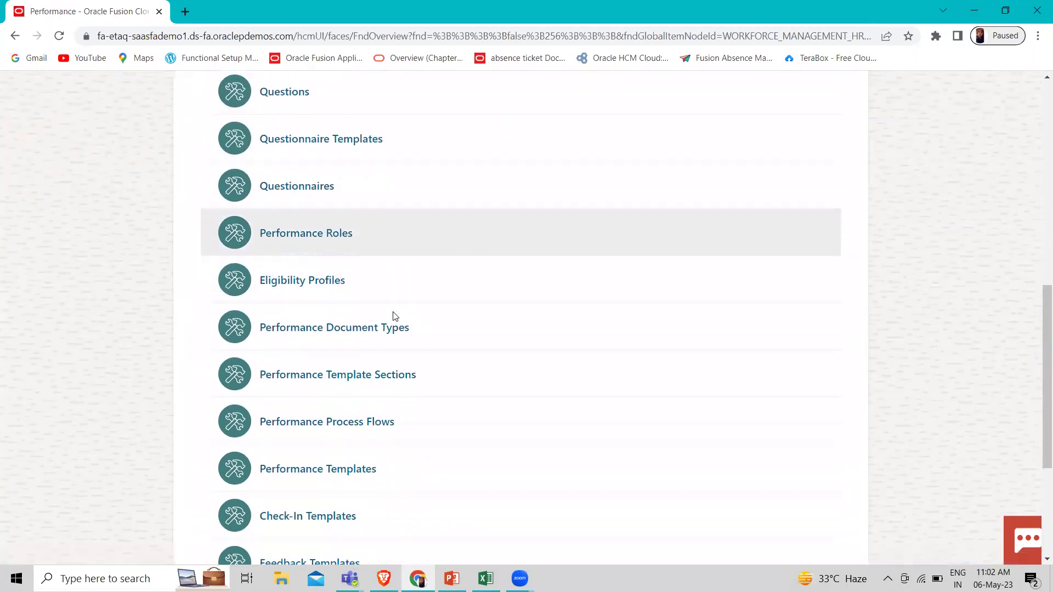
click(315, 467)
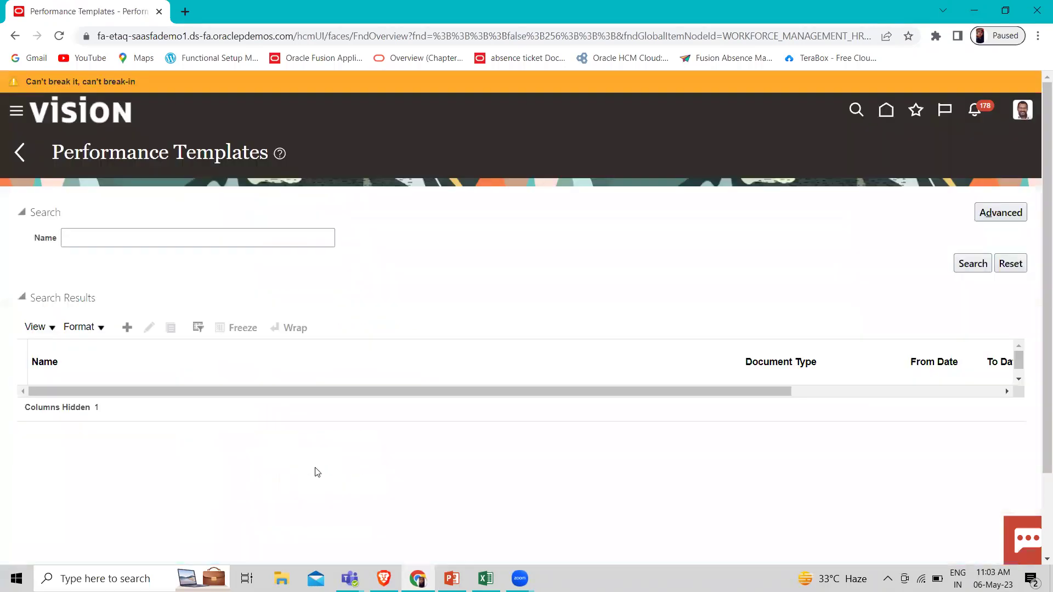
click(126, 329)
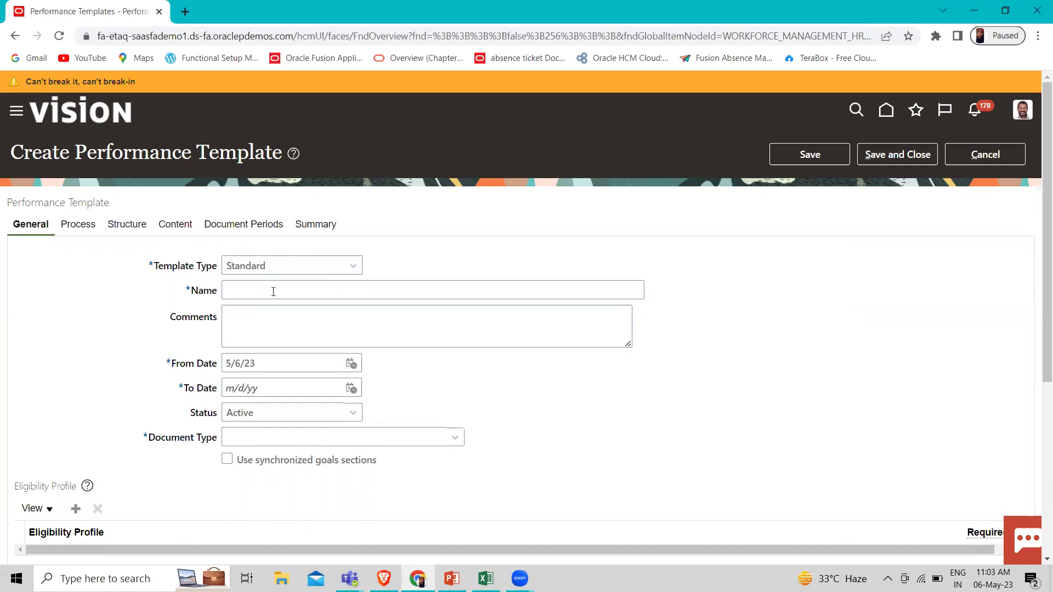
Enter 'Fusion Annual and Quarterly Performance Template' as the template name.
click(273, 291)
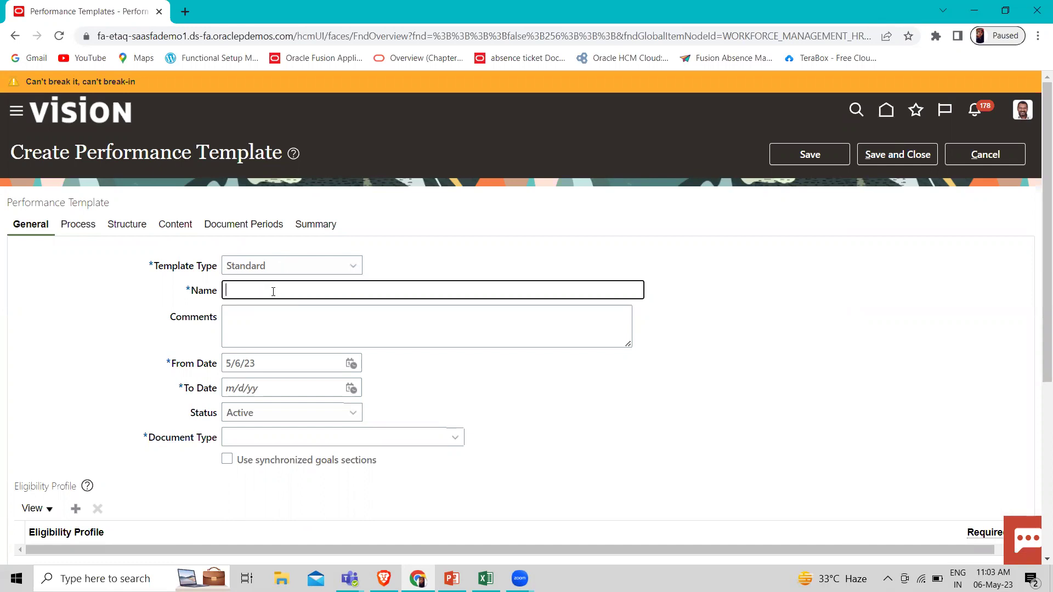
text(Fusion Annual and Quarterly Performancew)
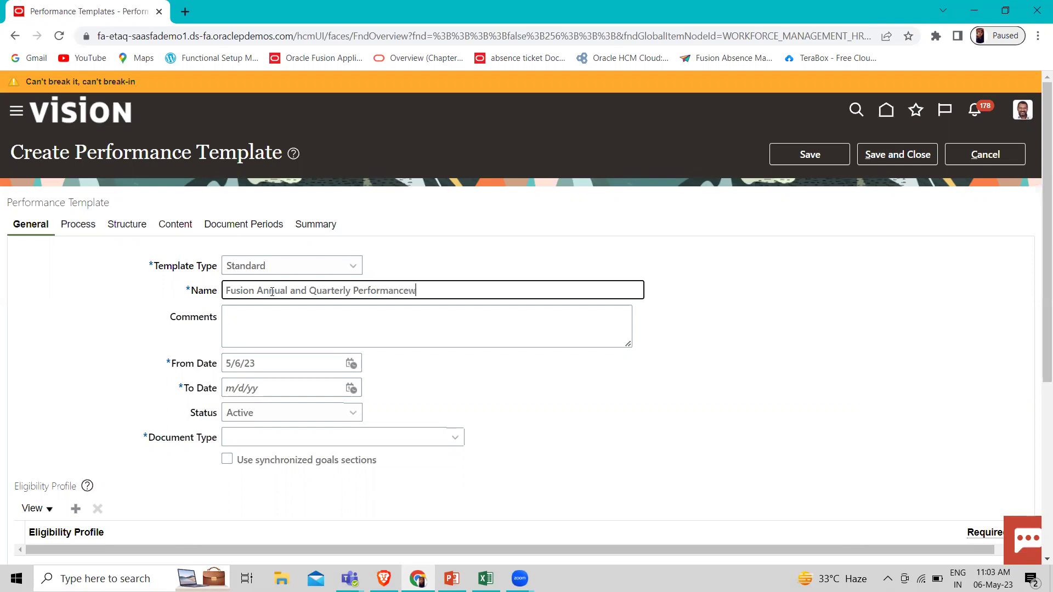
key(BackSpace)
key(BackSpace)
text(Template)
Enter the comment 'This performance template used for both annual and quarterly evaluation'.
click(259, 319)
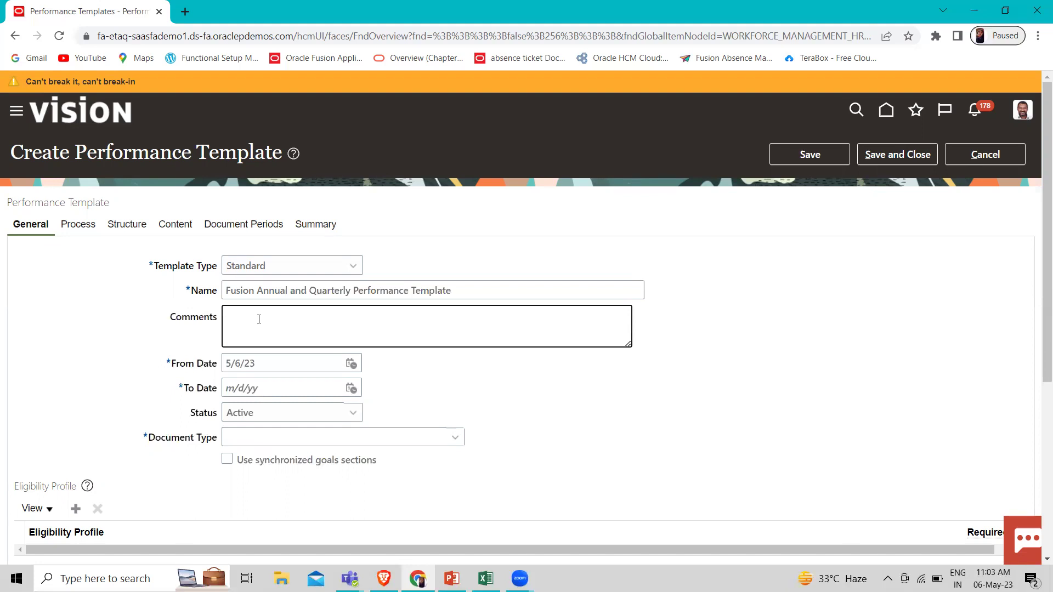
text(This performance template used for)
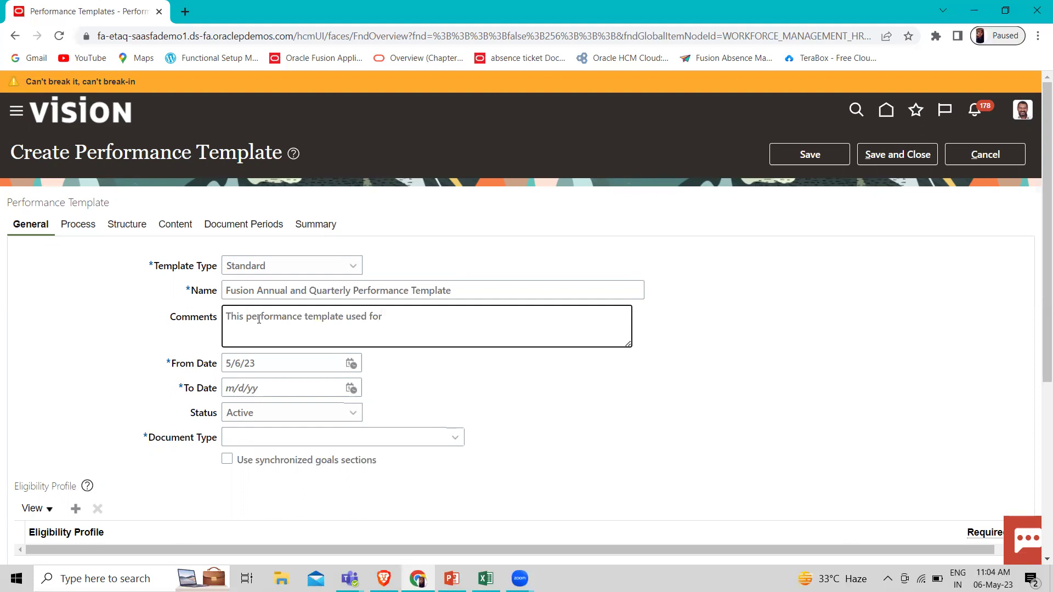
text(both annual and quarterly)
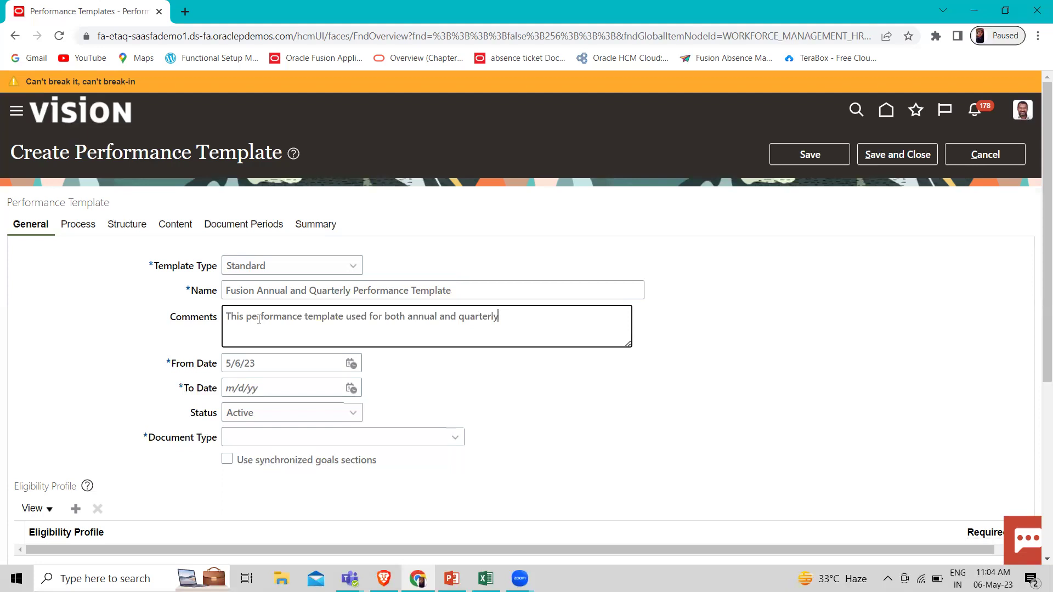
text( evak)
key(BackSpace)
text(luation)
Change the template's From Date to 1/1/21.
click(274, 365)
key(BackSpace)
text(1)
key(Left)
key(Left)
key(Left)
key(BackSpace)
text(1)
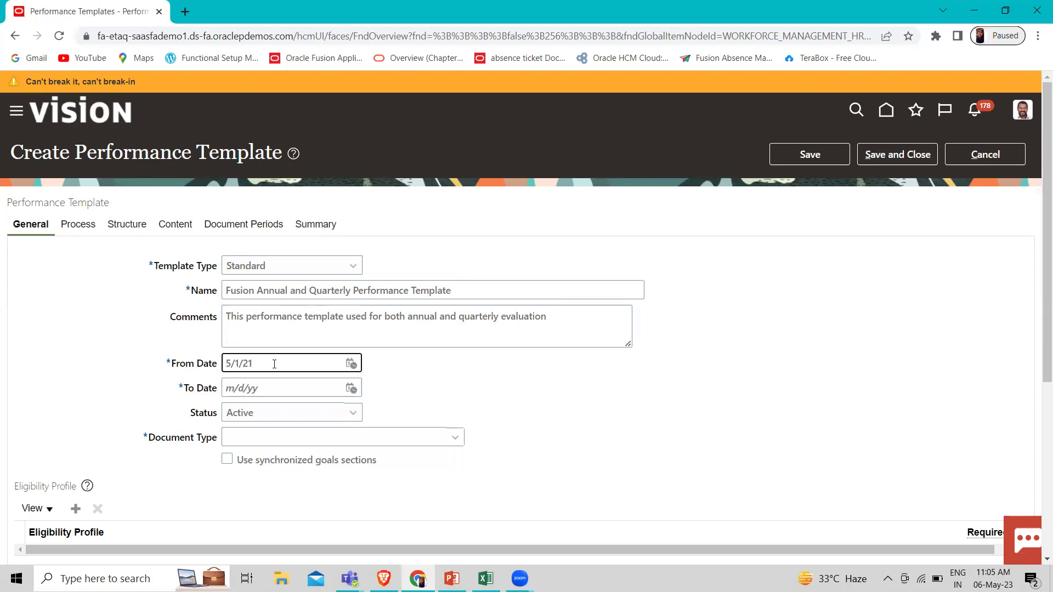
key(Left)
key(Left)
key(BackSpace)
text(1)
Set the To Date to 12/31/26 from the calendar.
click(350, 388)
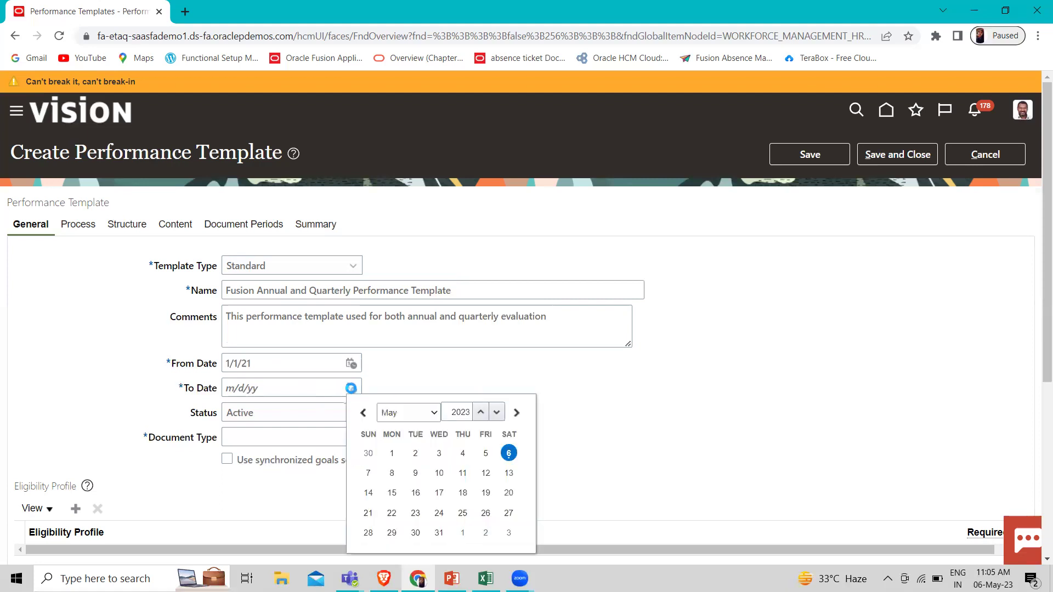
click(481, 411)
click(481, 412)
click(481, 412)
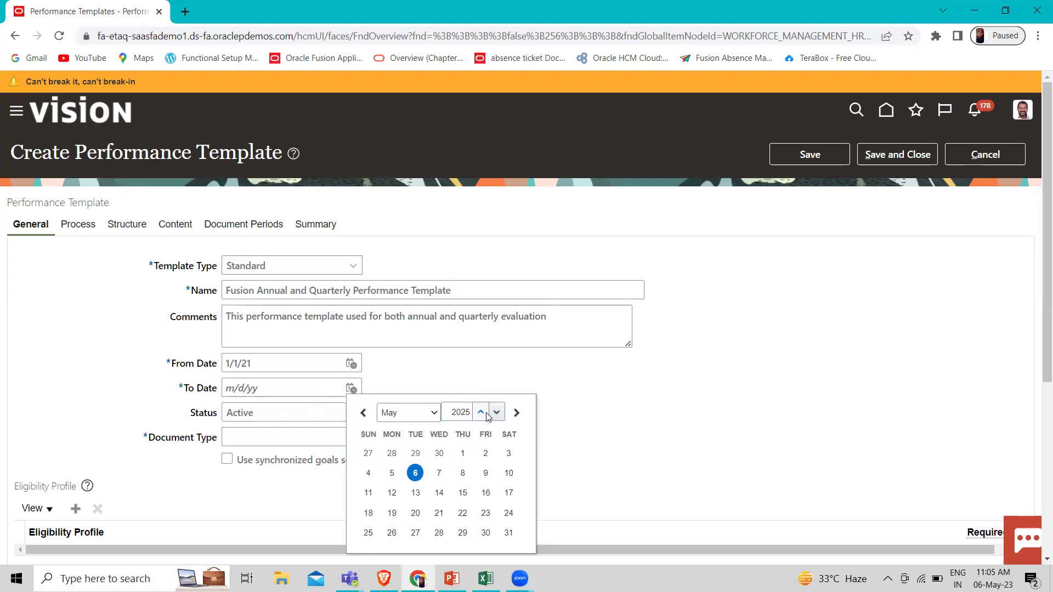
click(434, 218)
click(408, 348)
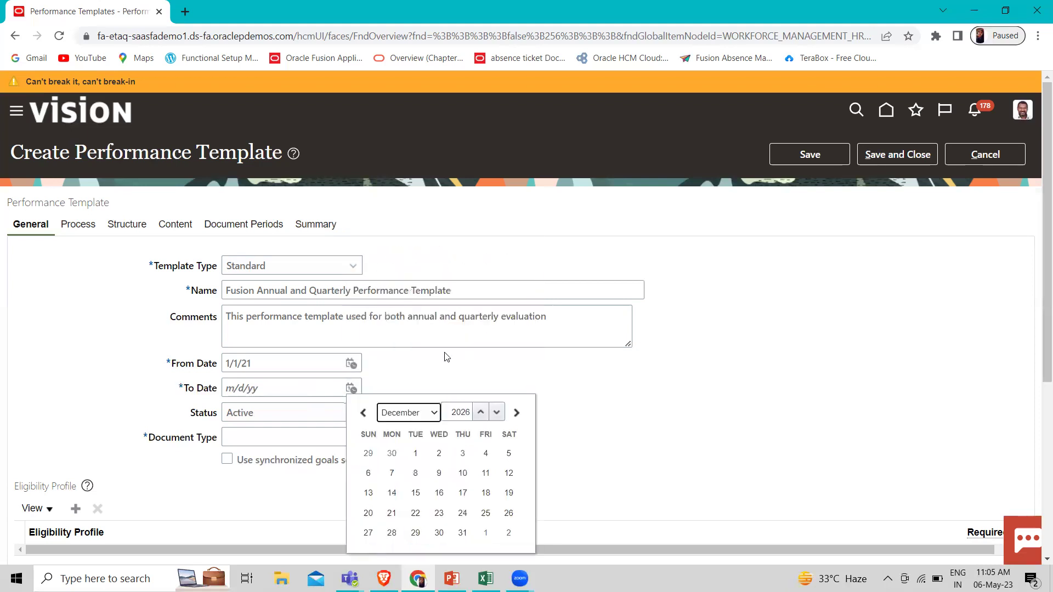
click(463, 532)
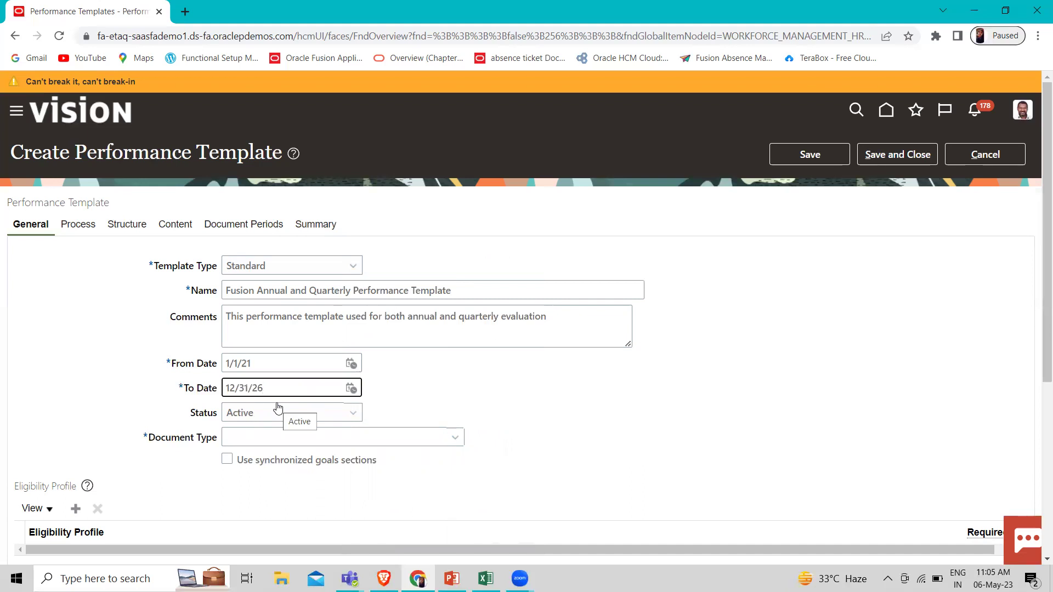
Set the Document Type to Fusion Annual and Quarterly.
scroll(277, 407, down, 1)
click(458, 369)
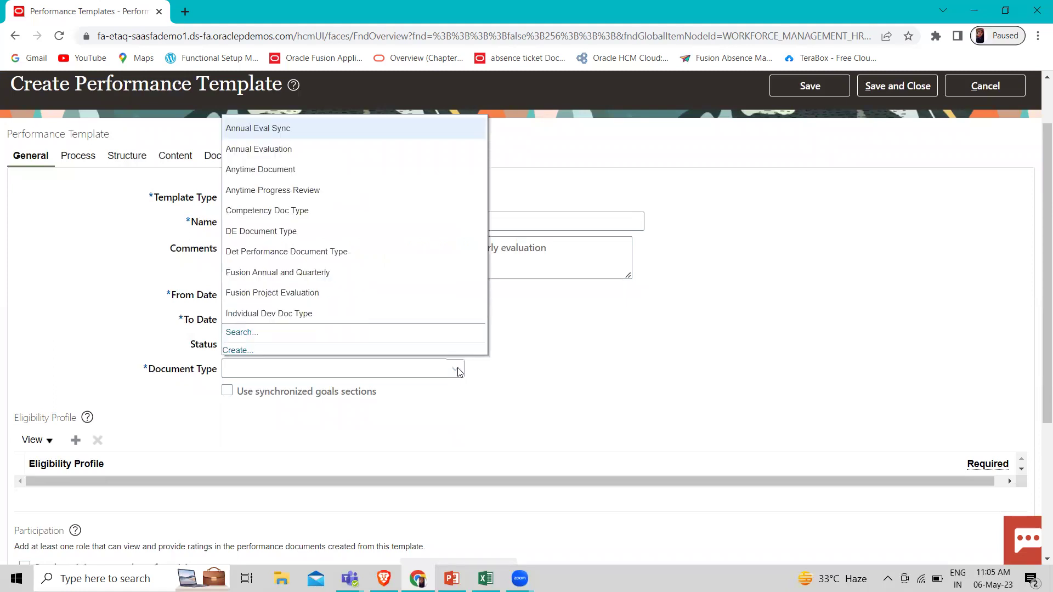
click(242, 332)
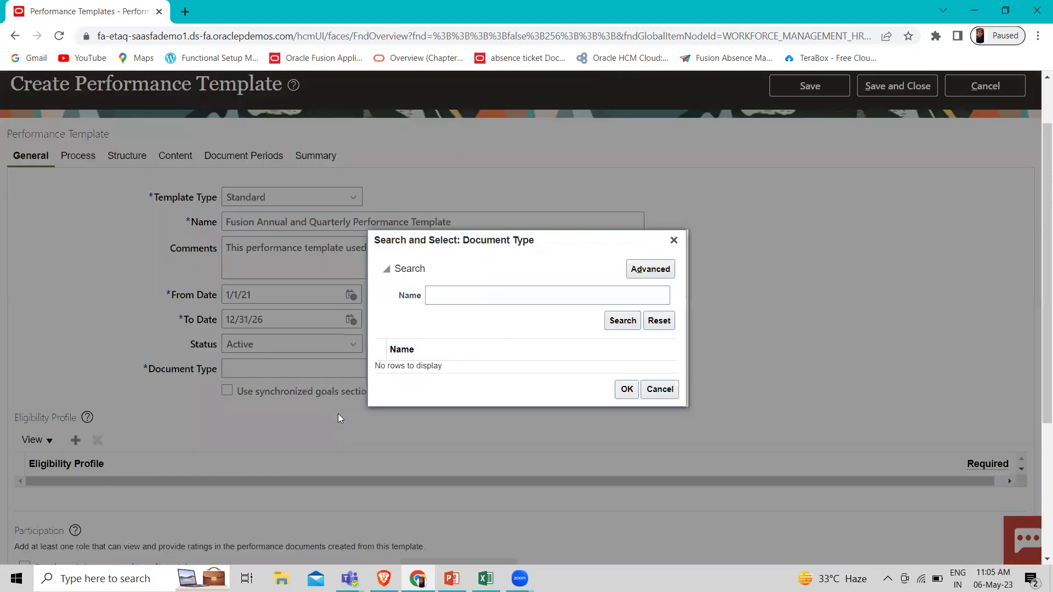
click(630, 323)
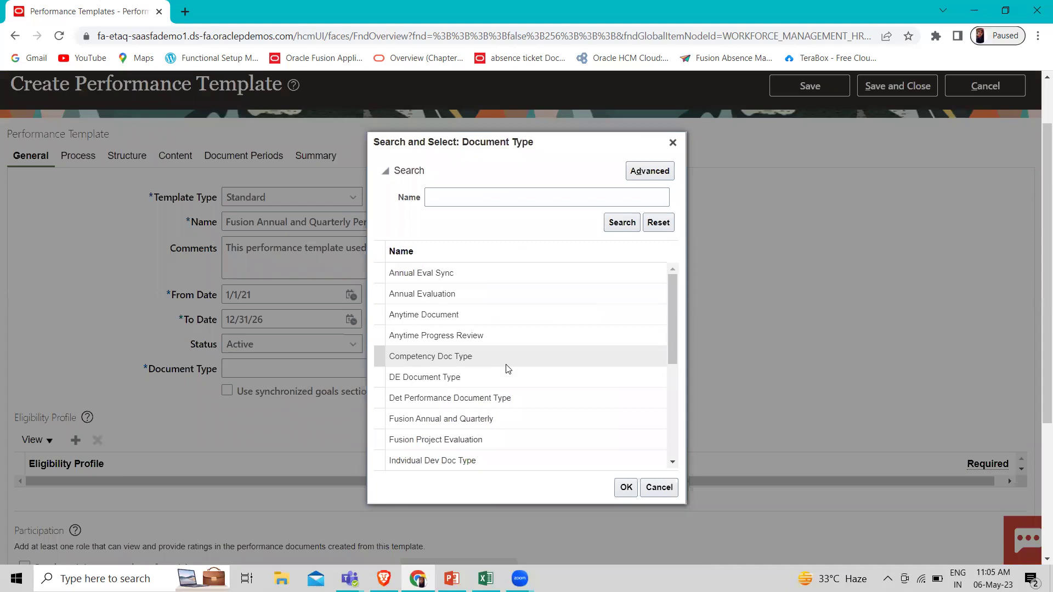
click(501, 421)
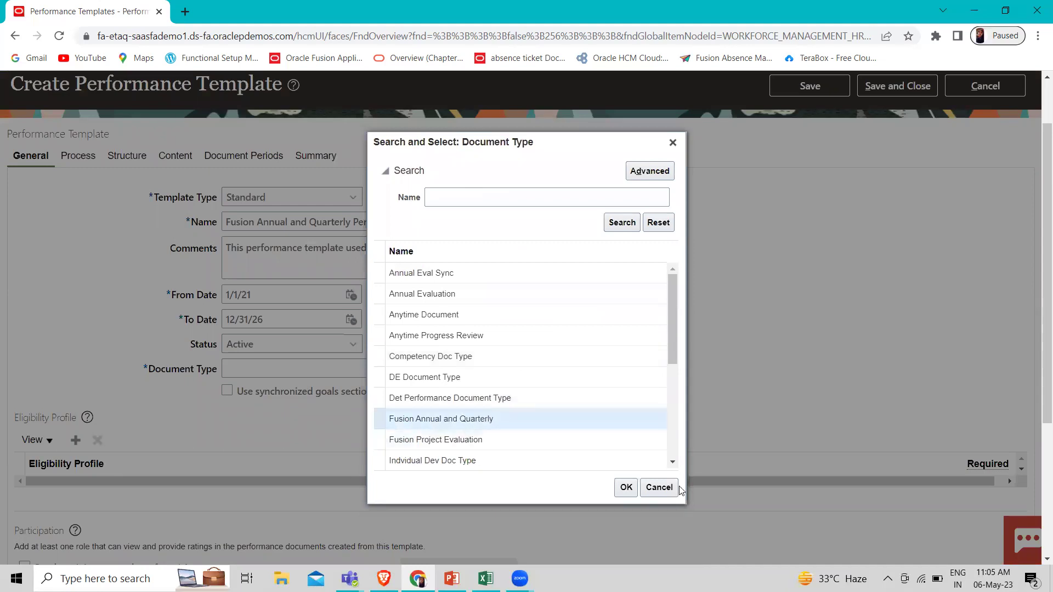
click(628, 488)
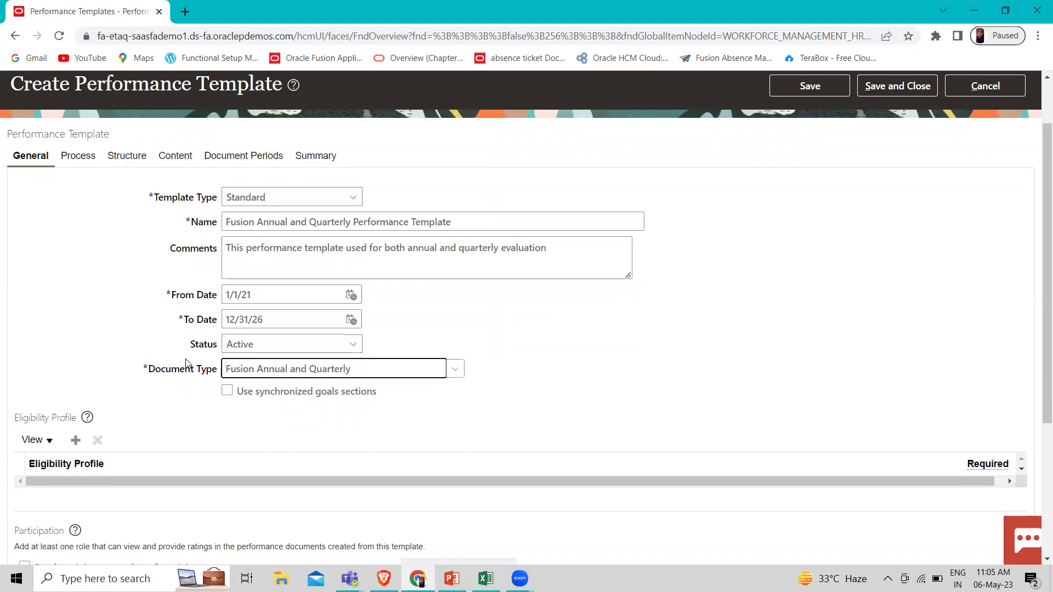
Add Worker and project manager - Line Manager as participating roles.
scroll(91, 453, down, 1)
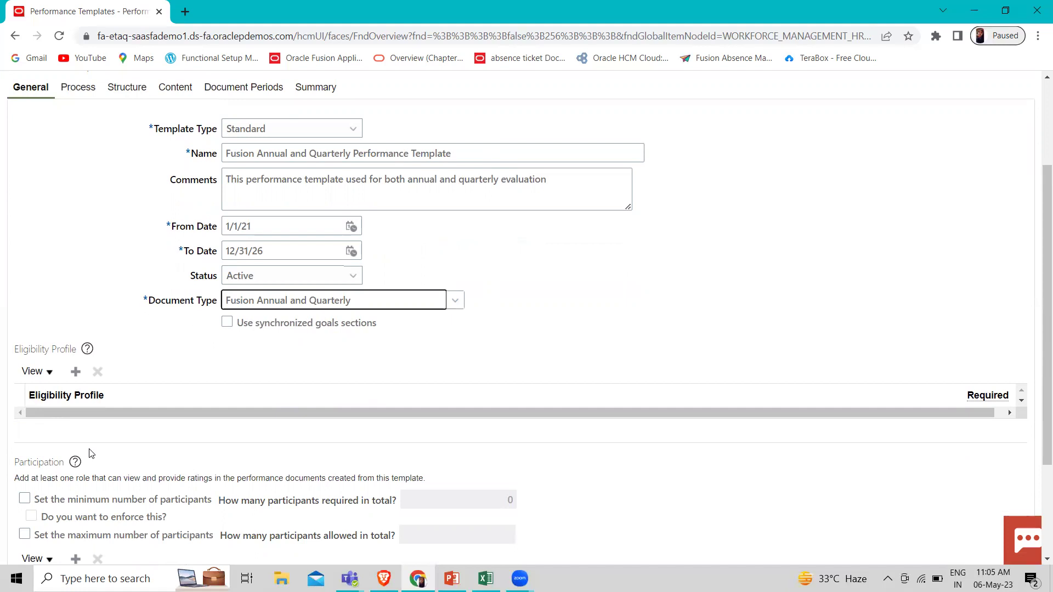
scroll(91, 453, down, 3)
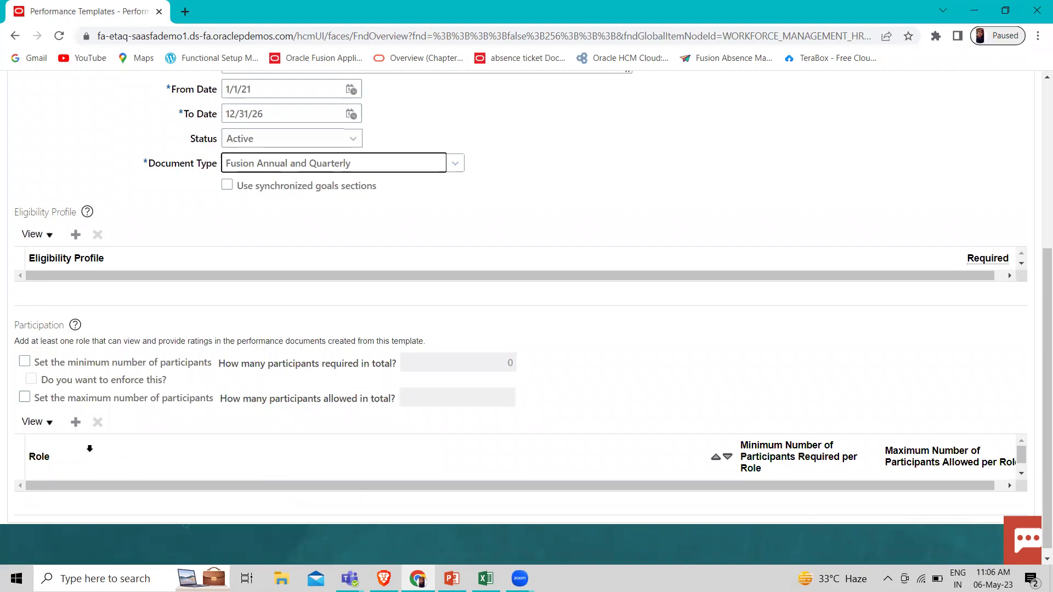
click(73, 423)
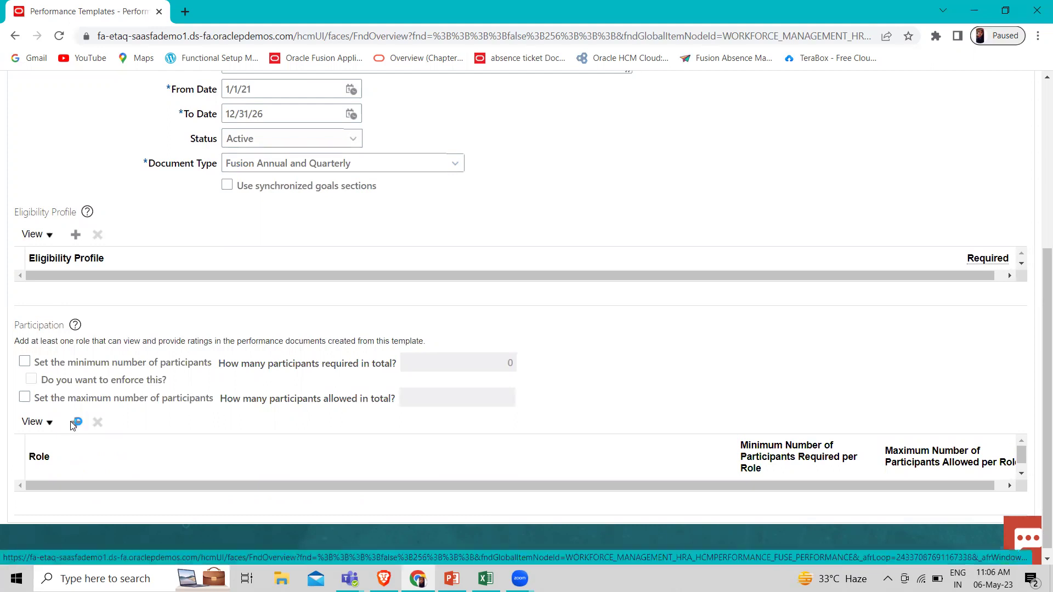
click(74, 422)
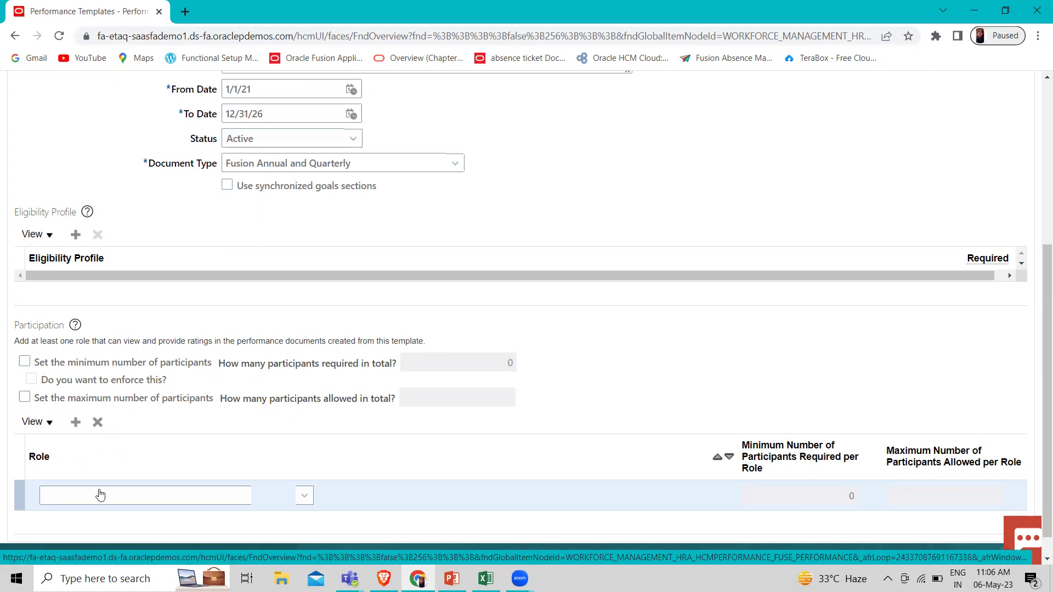
click(300, 502)
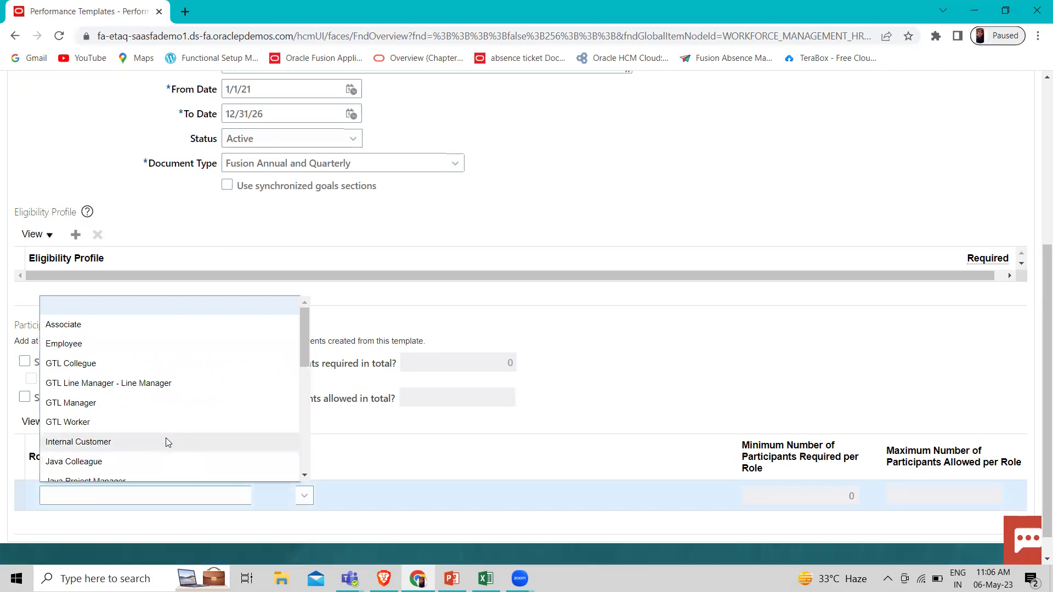
scroll(166, 438, down, 3)
scroll(167, 443, down, 4)
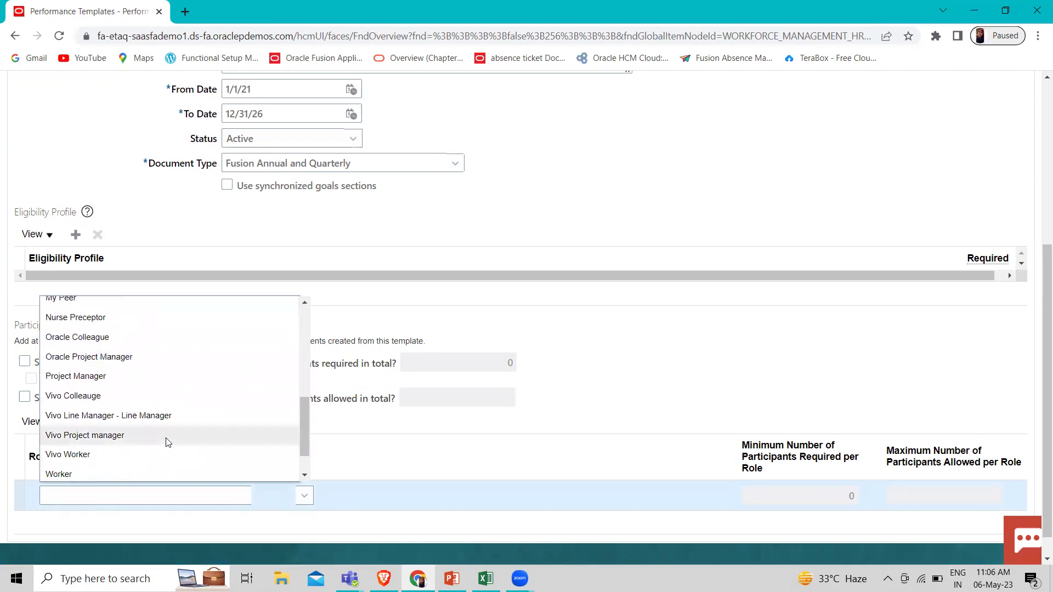
click(105, 433)
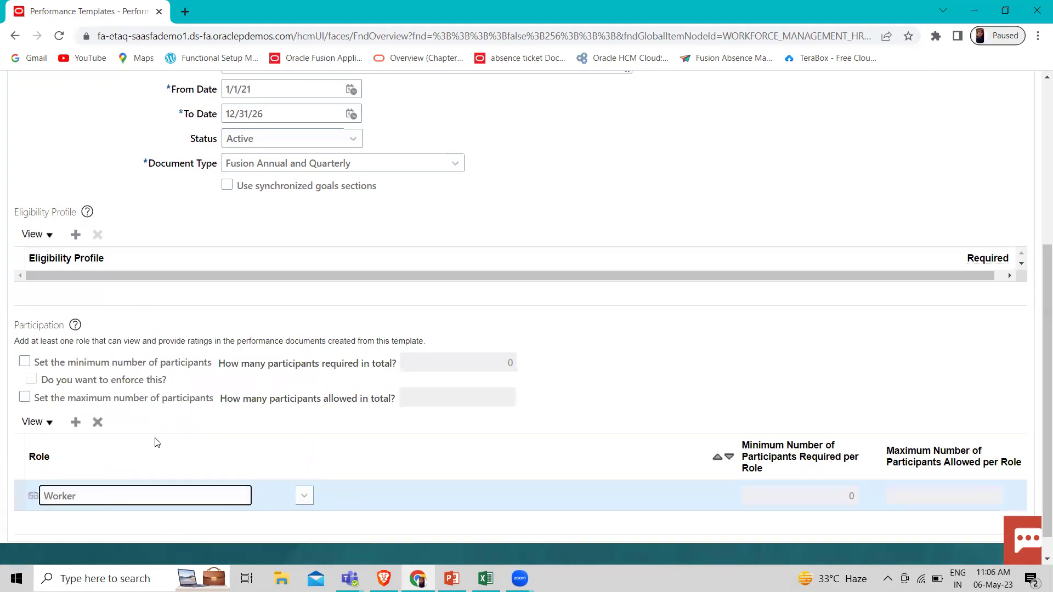
click(76, 422)
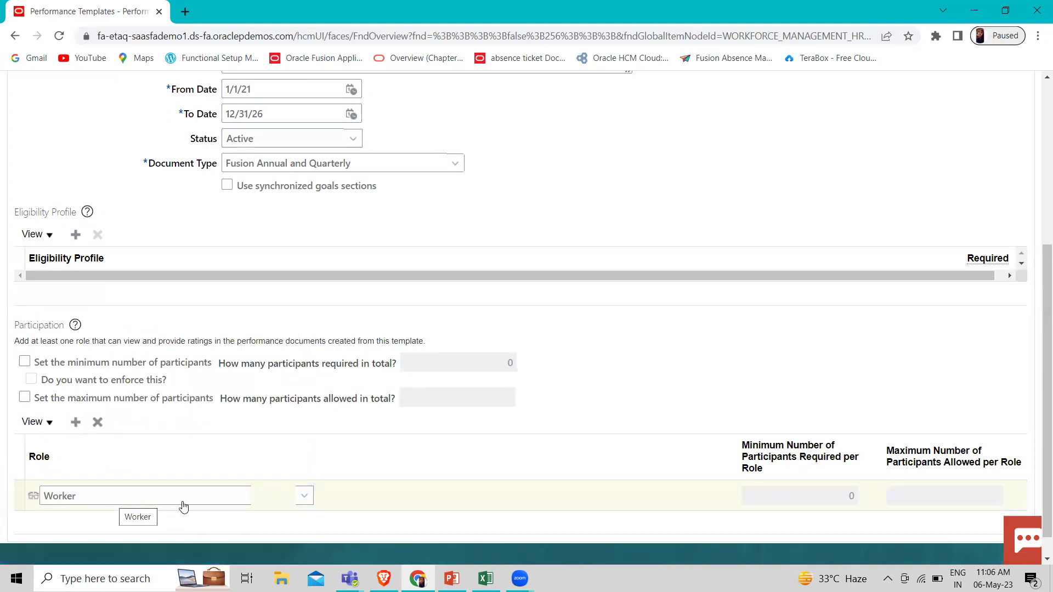
click(244, 536)
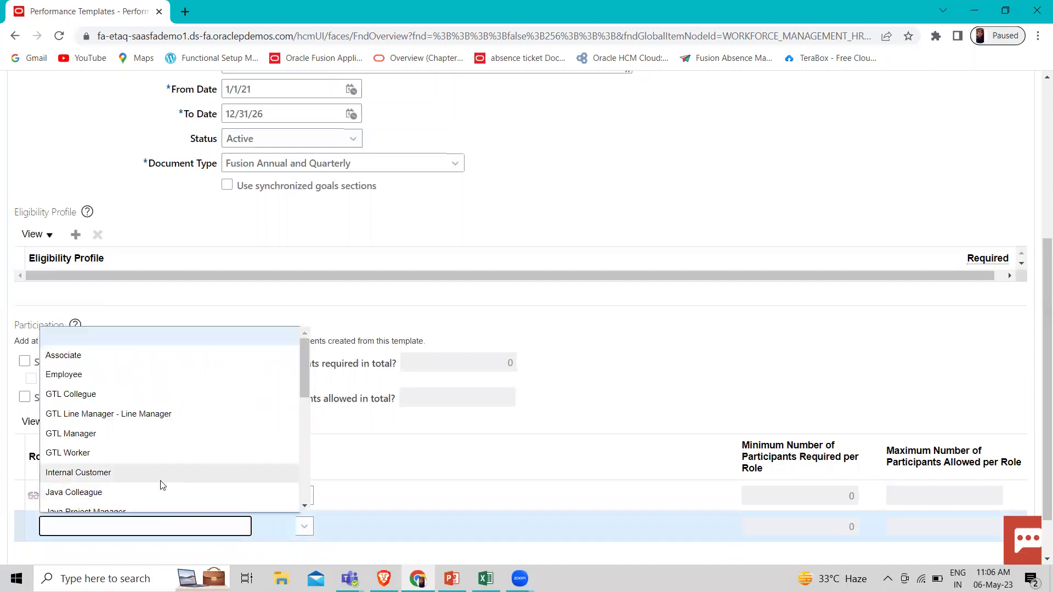
scroll(160, 486, down, 5)
click(192, 501)
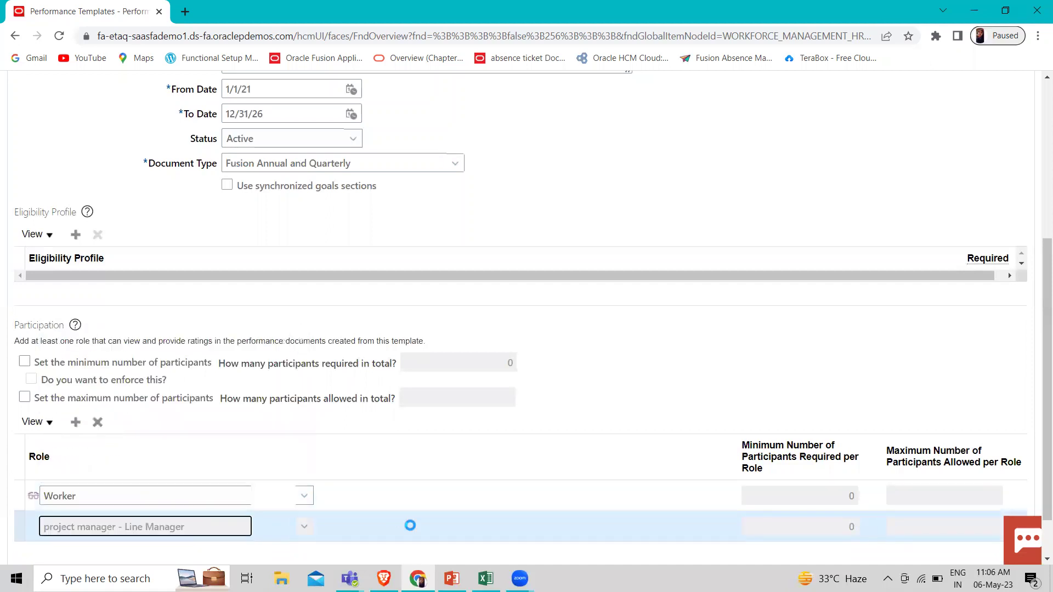
scroll(410, 525, up, 5)
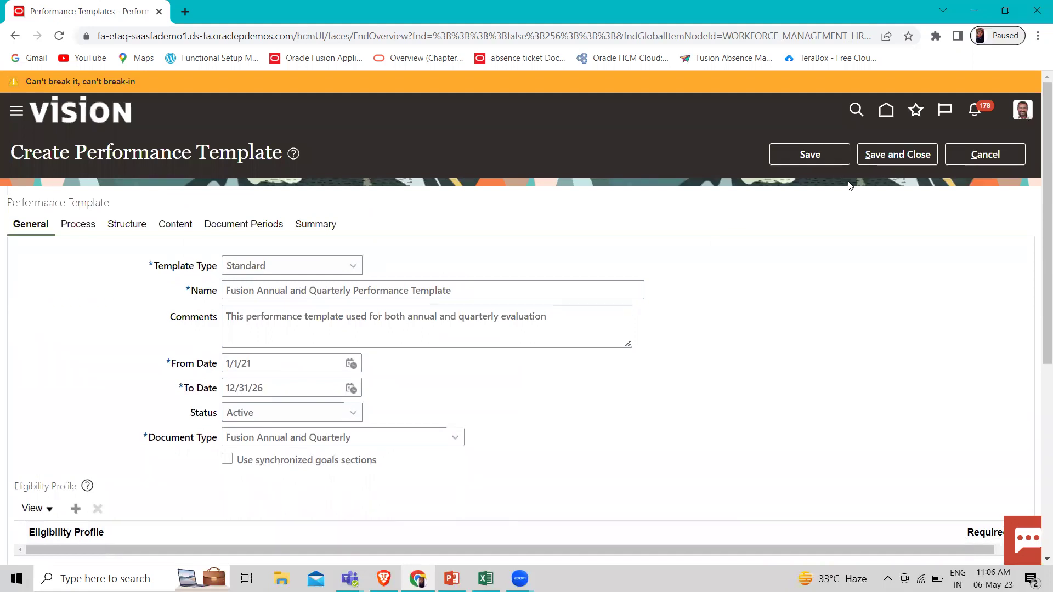
Save the template, acknowledge the confirmation, and go to the Process step.
click(809, 156)
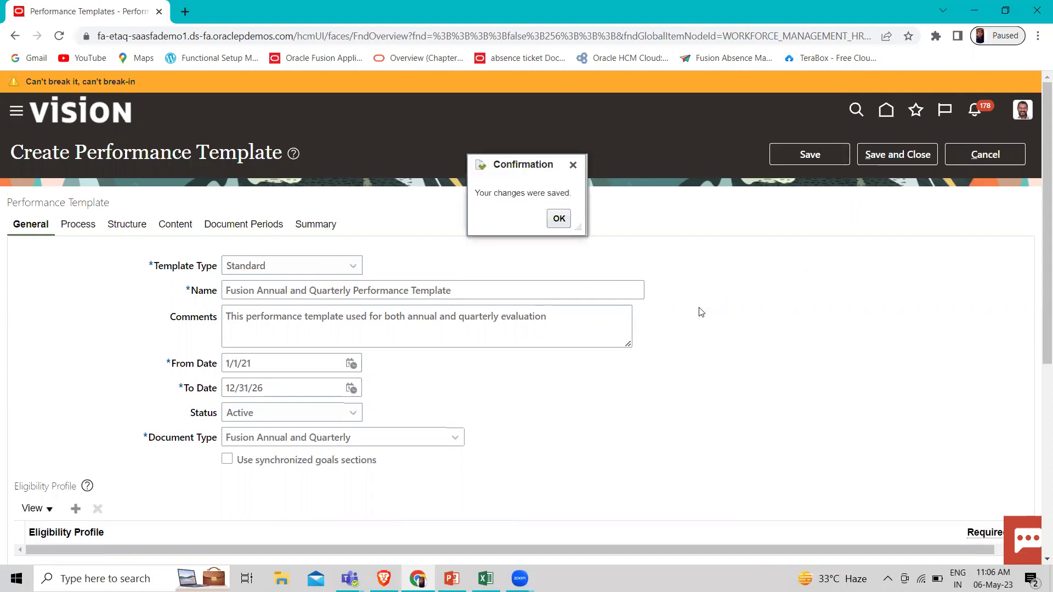
click(558, 219)
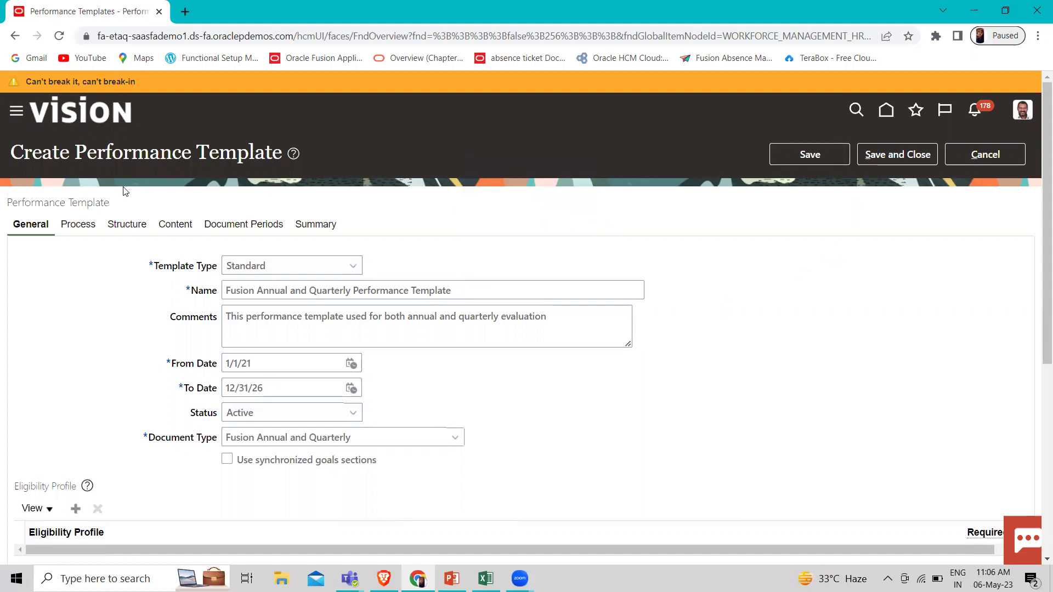
click(81, 222)
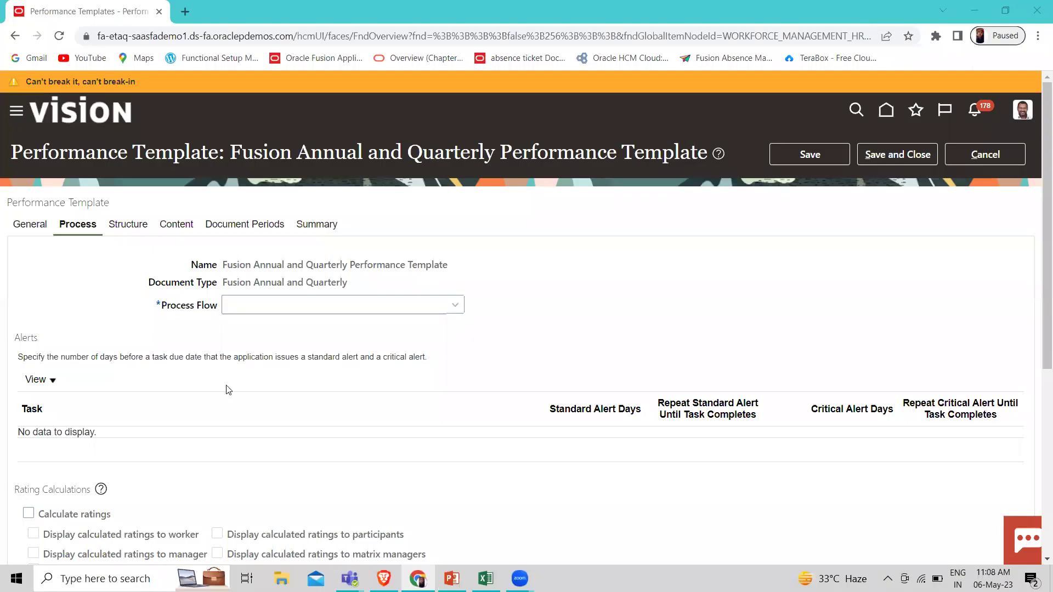
Choose Annual Evaluation - Only Final Rating as the process flow and review the alert options.
click(455, 305)
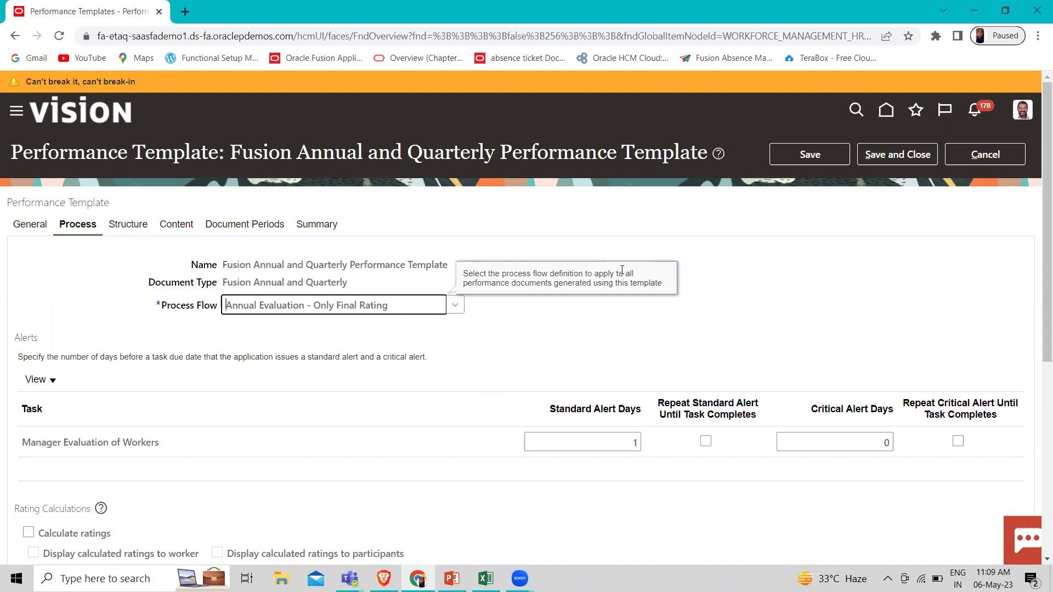
scroll(622, 270, down, 10)
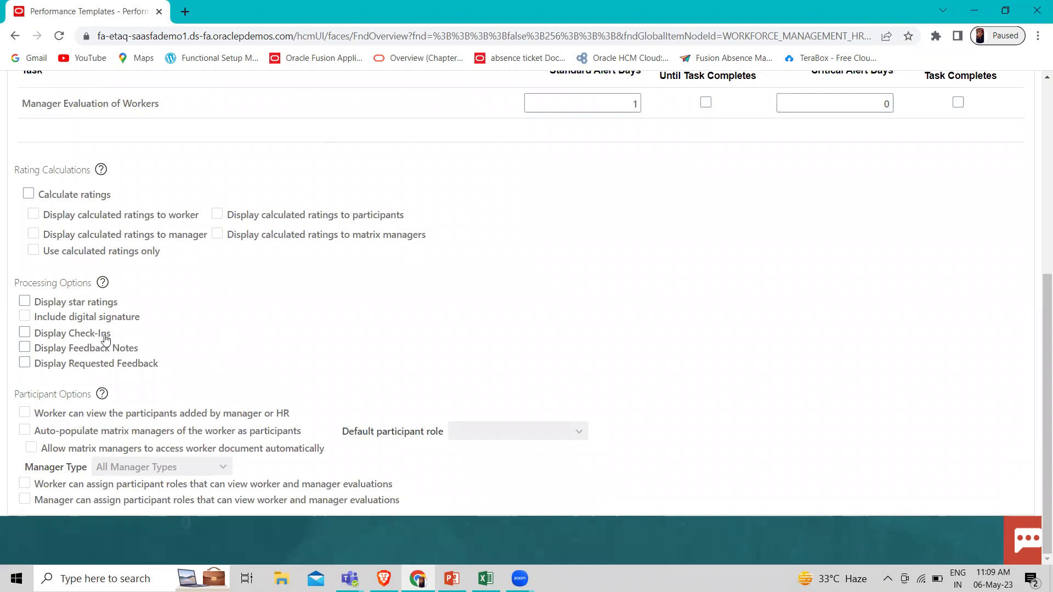
scroll(230, 344, up, 1)
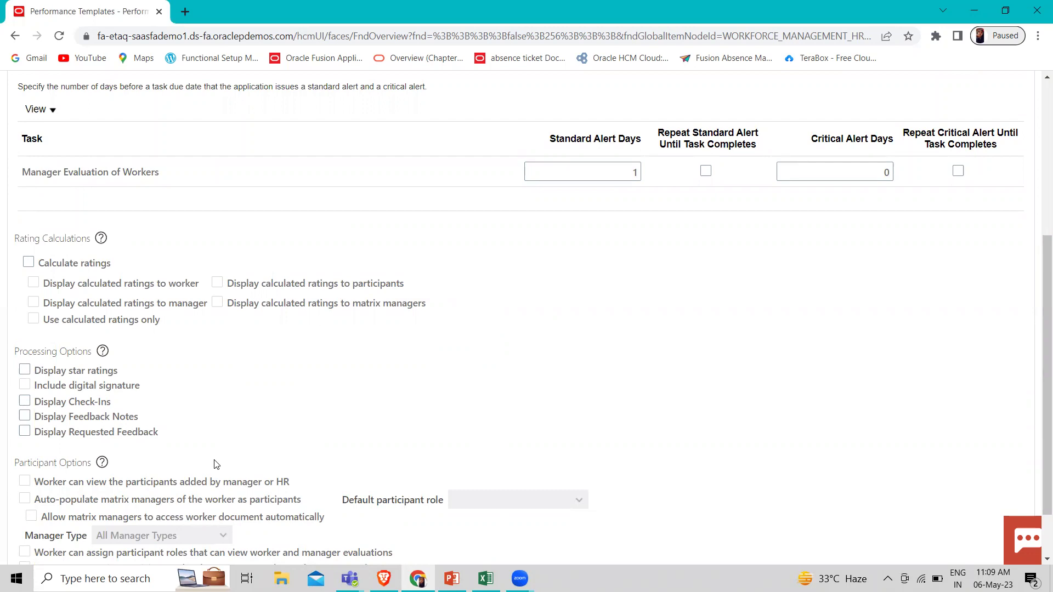
scroll(216, 465, up, 4)
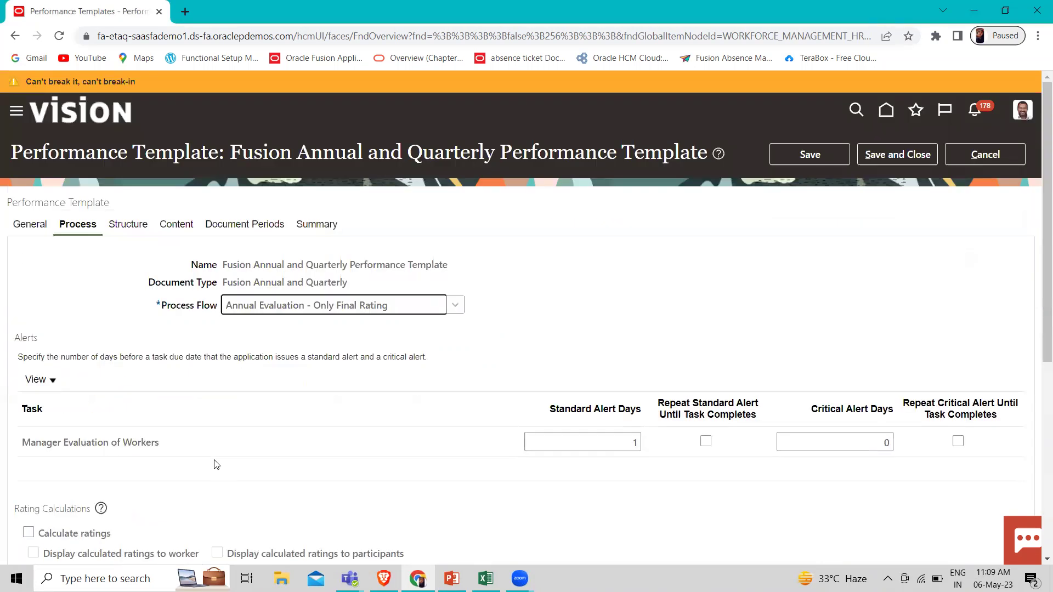
On the Structure step, add Competencies - Comp Section as section sequence 10.
click(129, 229)
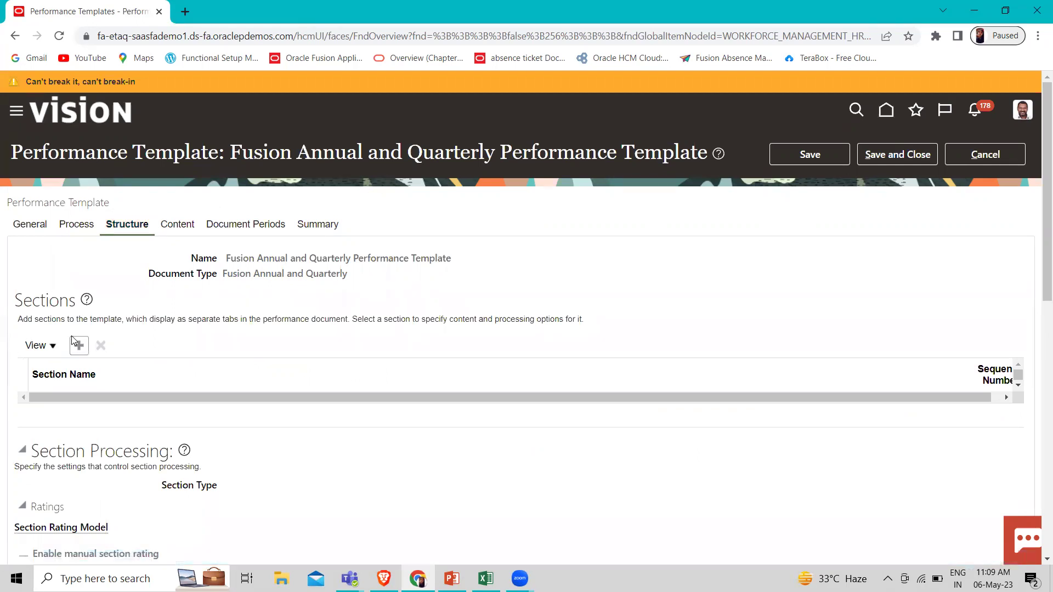
scroll(72, 340, down, 1)
scroll(164, 378, down, 2)
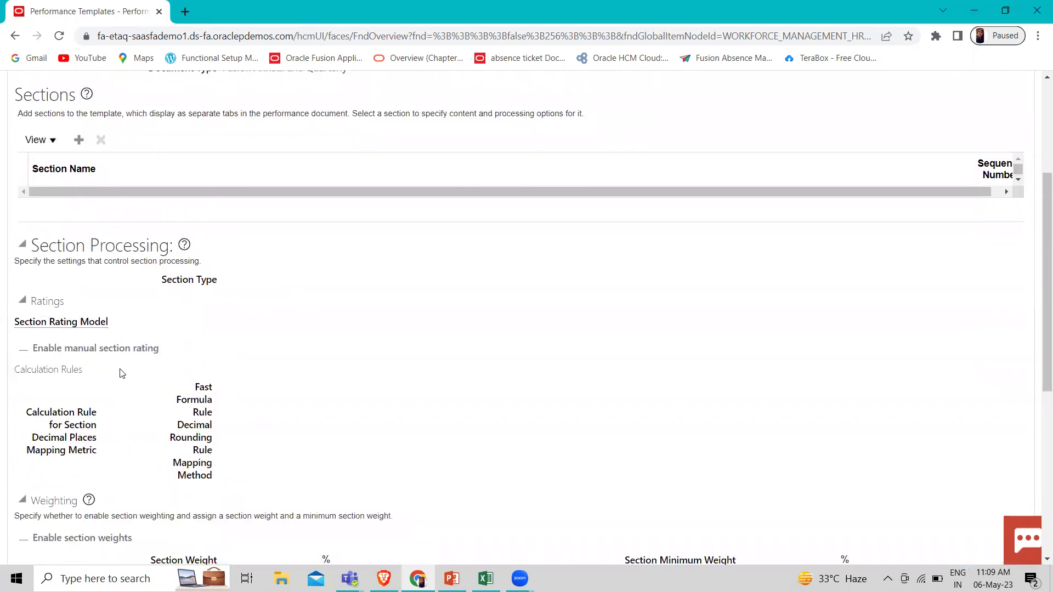
scroll(120, 373, down, 2)
scroll(159, 434, up, 3)
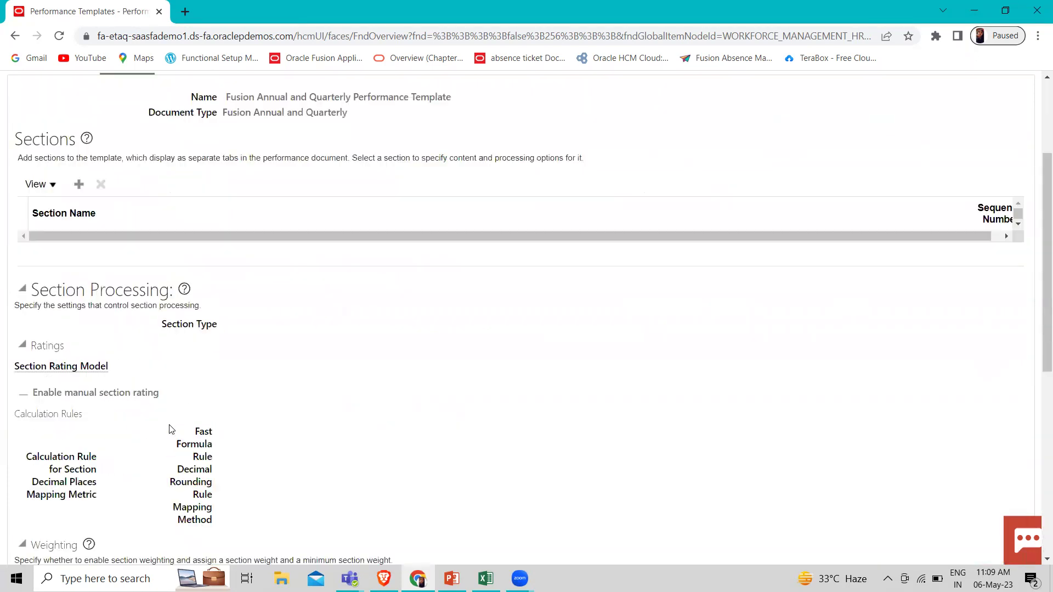
scroll(170, 429, up, 3)
click(78, 345)
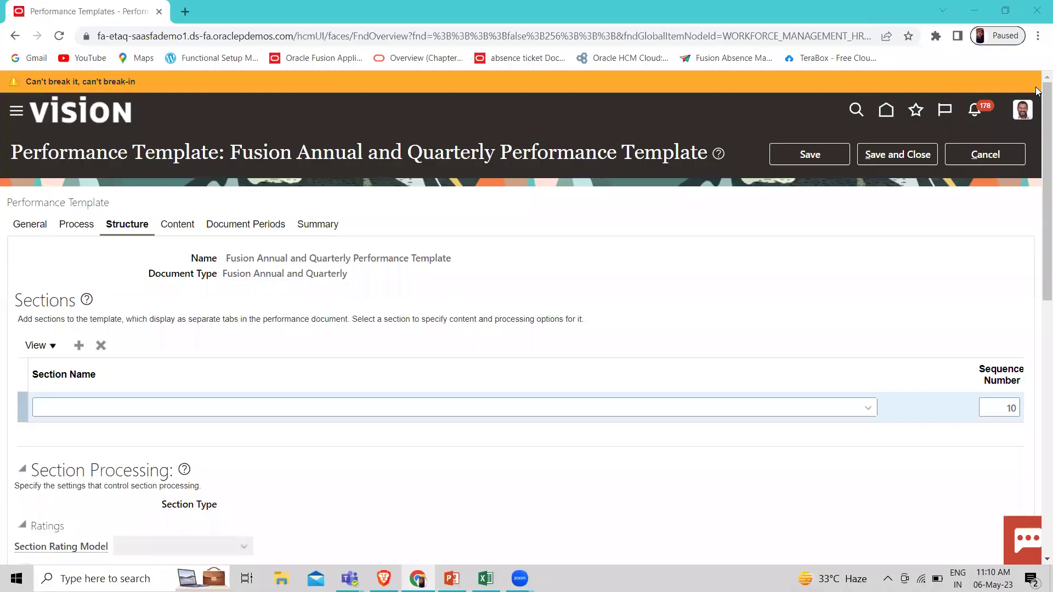
click(869, 409)
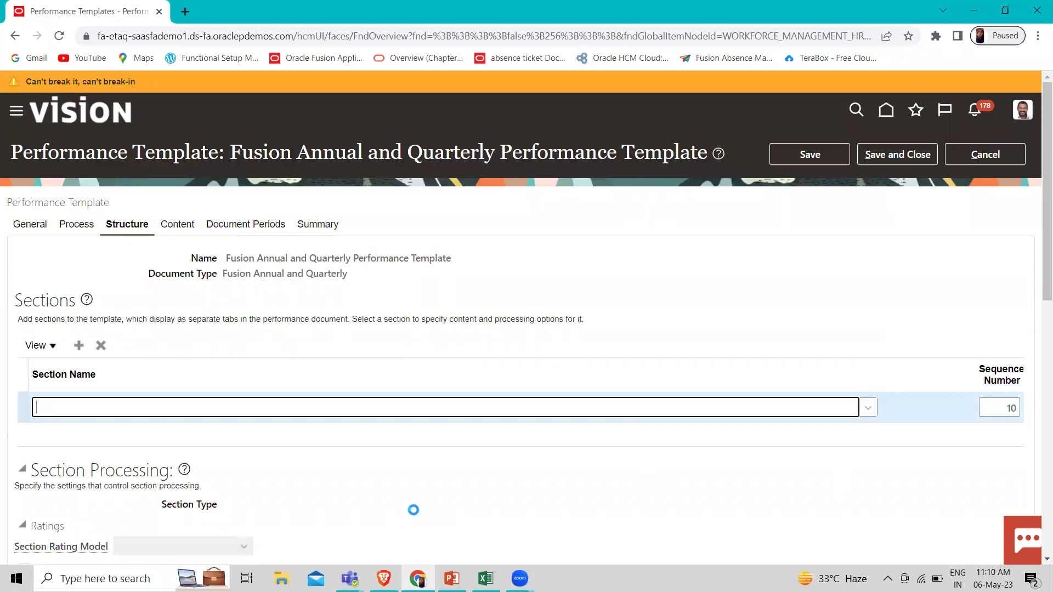
scroll(414, 512, down, 1)
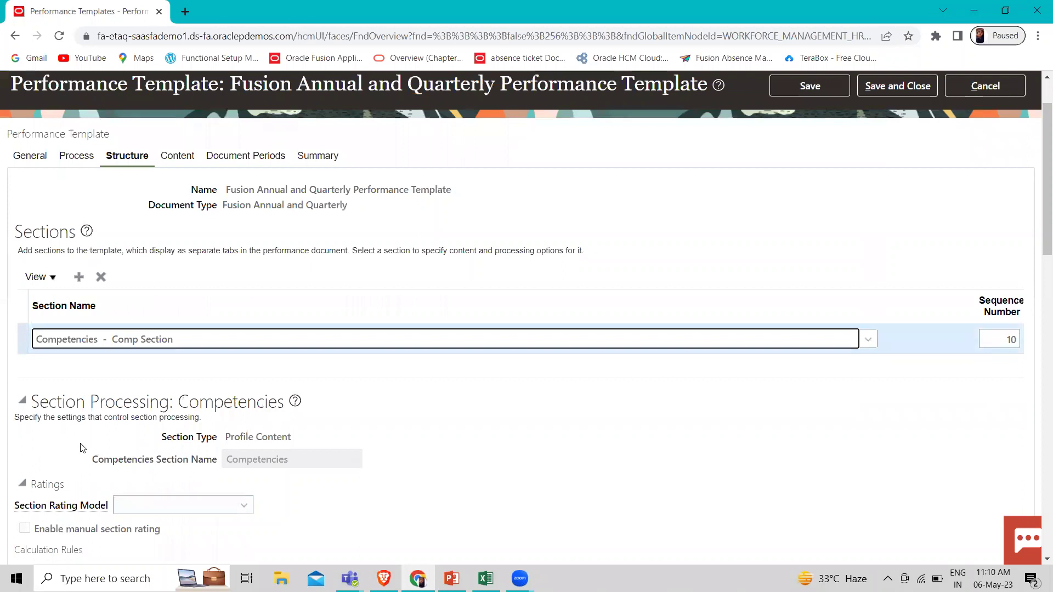
scroll(507, 499, down, 3)
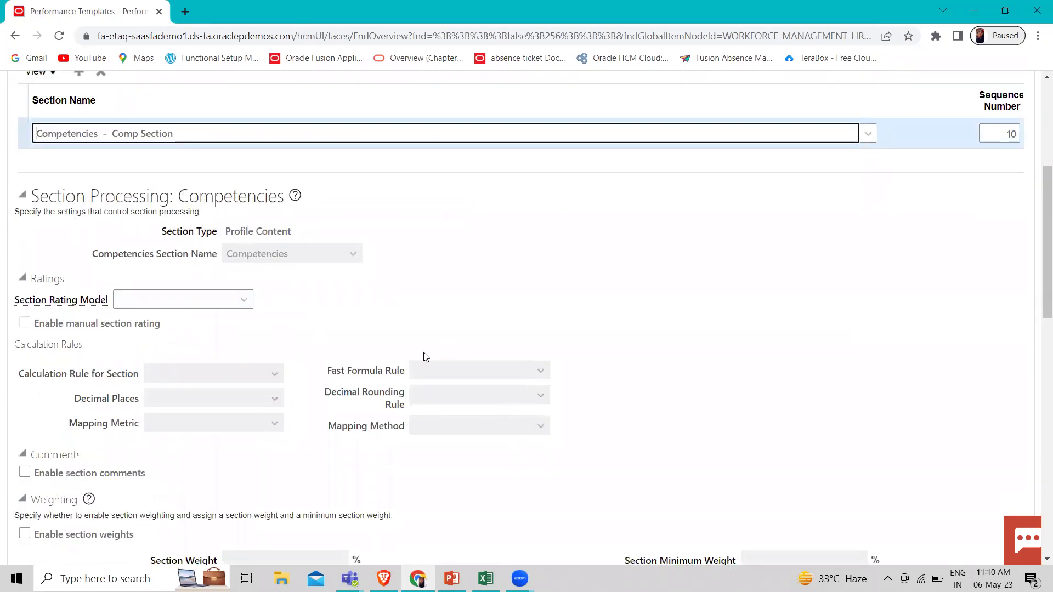
scroll(424, 357, down, 2)
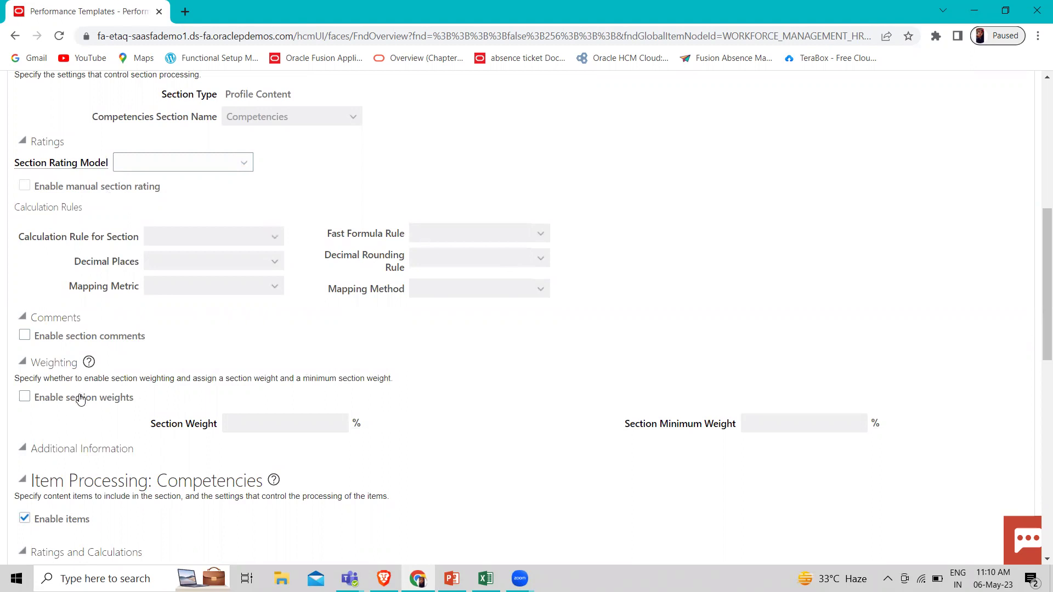
scroll(81, 399, down, 2)
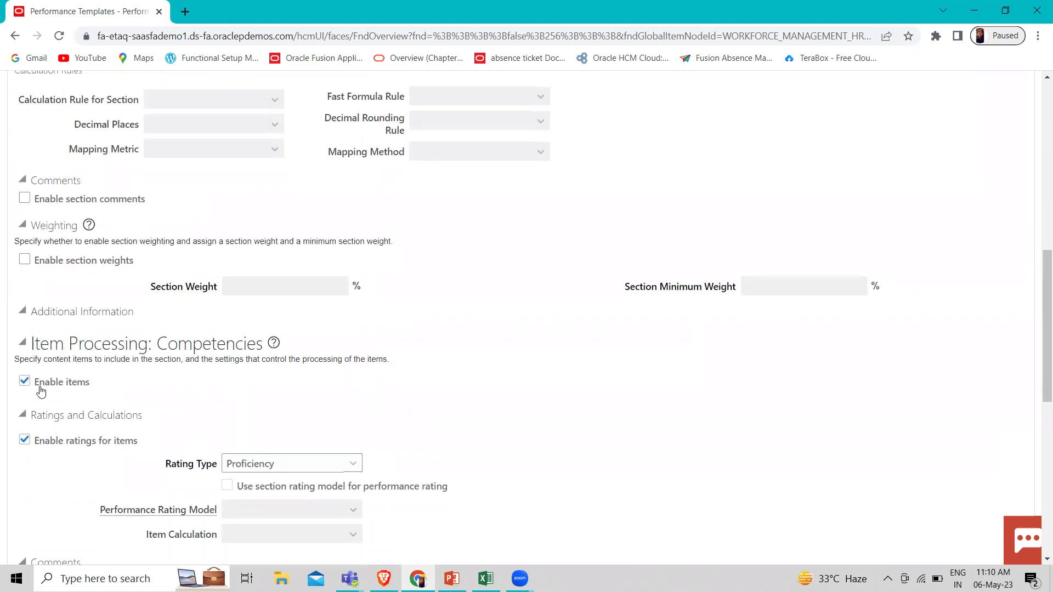
scroll(263, 406, down, 6)
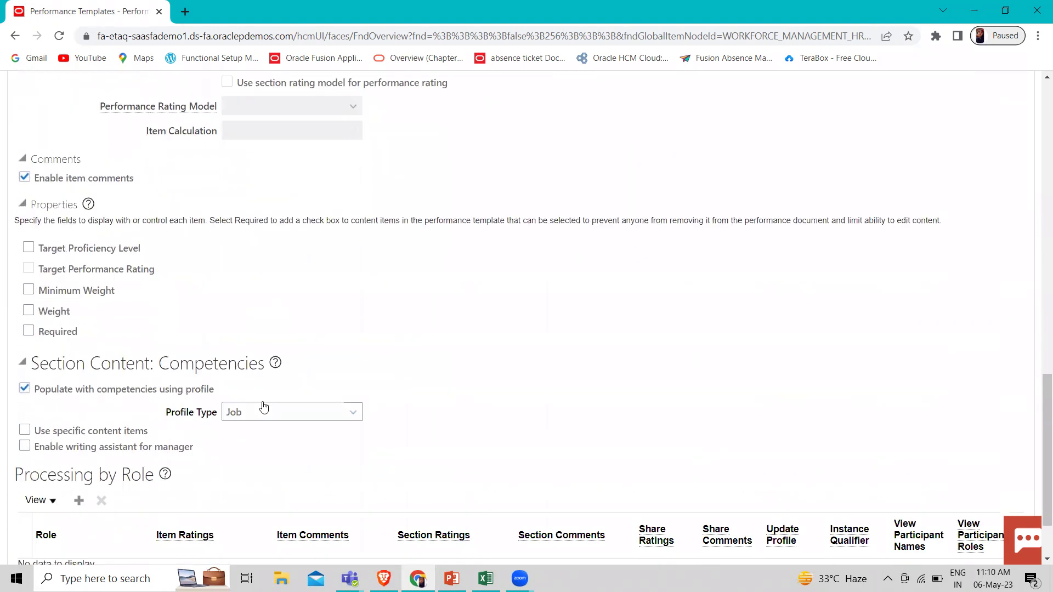
scroll(263, 407, down, 2)
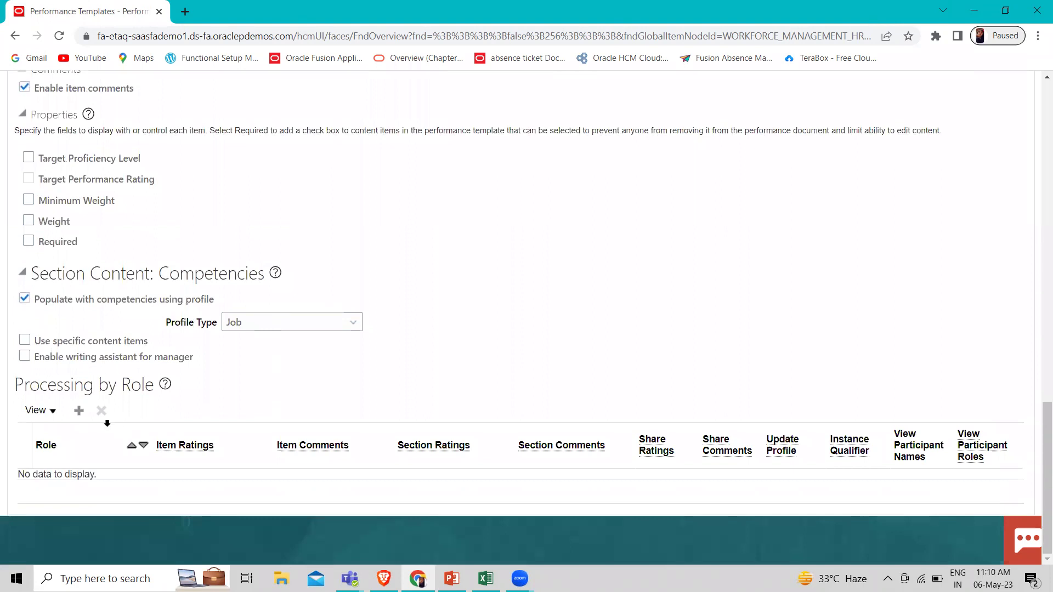
Add Worker and project manager rows under Processing by Role.
click(78, 412)
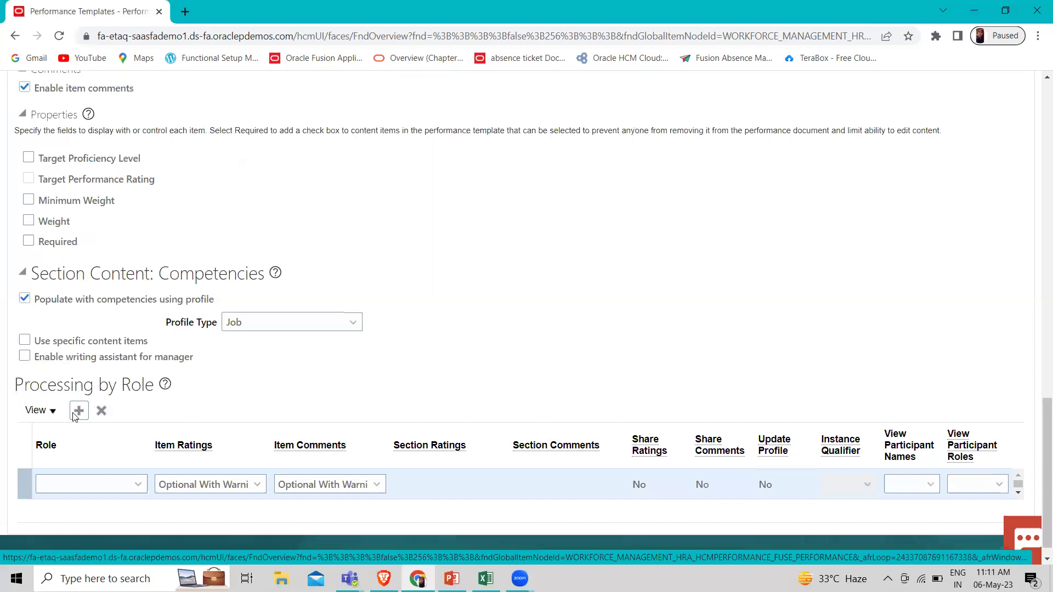
click(137, 489)
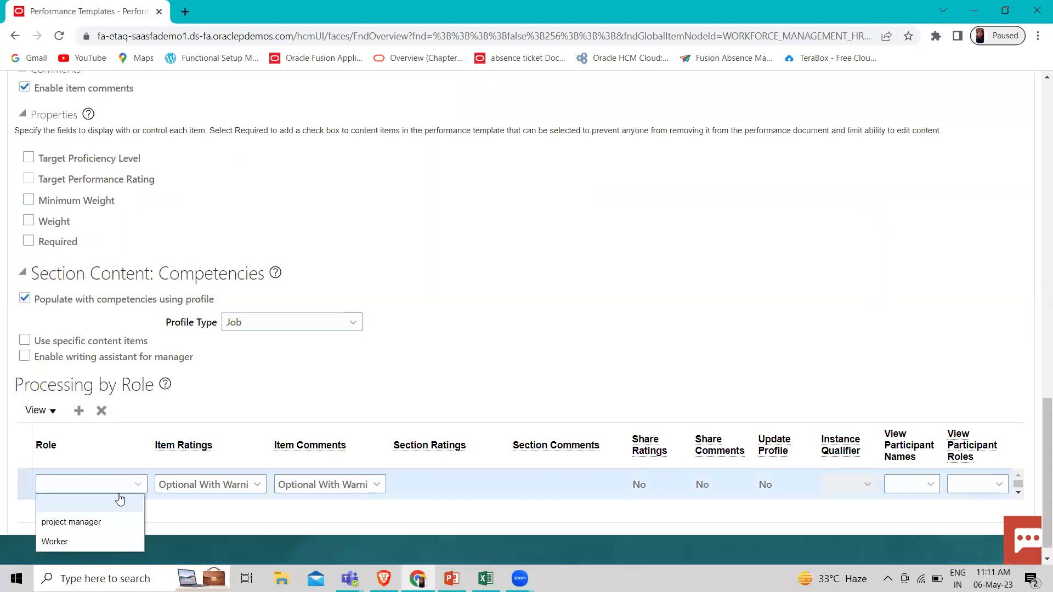
click(70, 543)
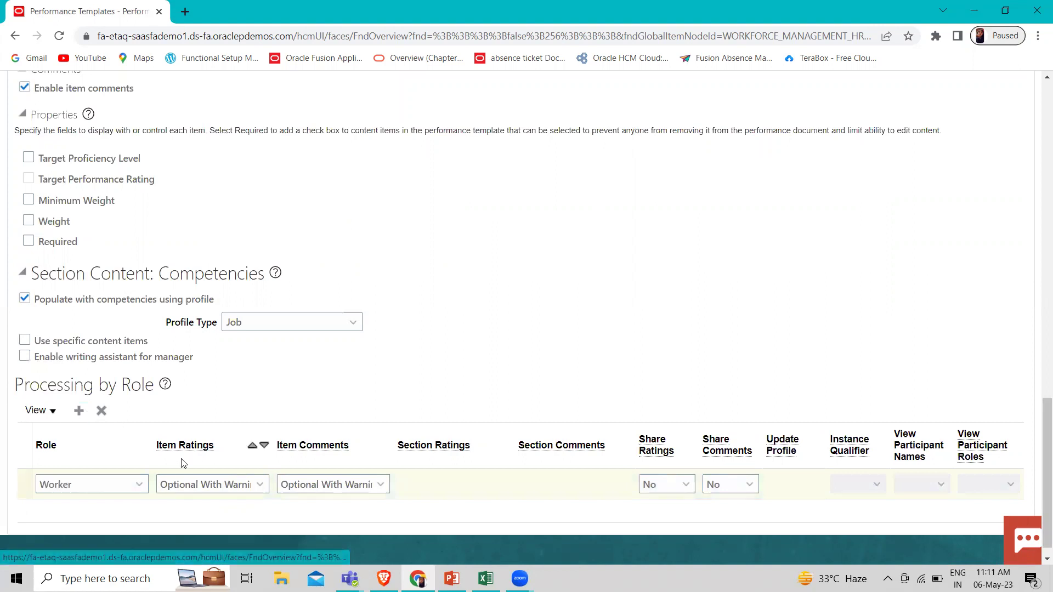
click(79, 411)
click(136, 485)
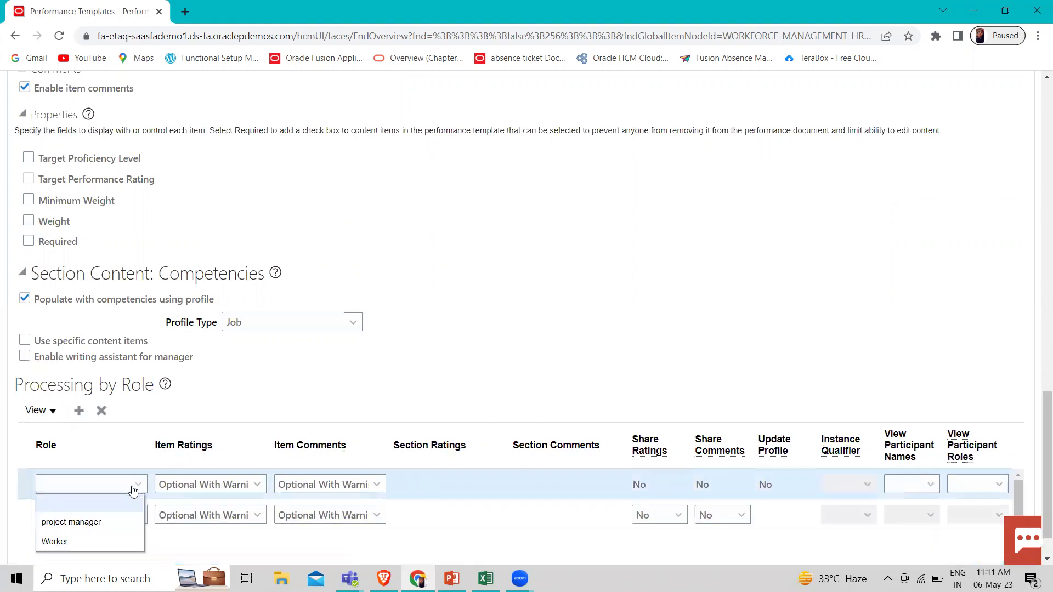
click(81, 521)
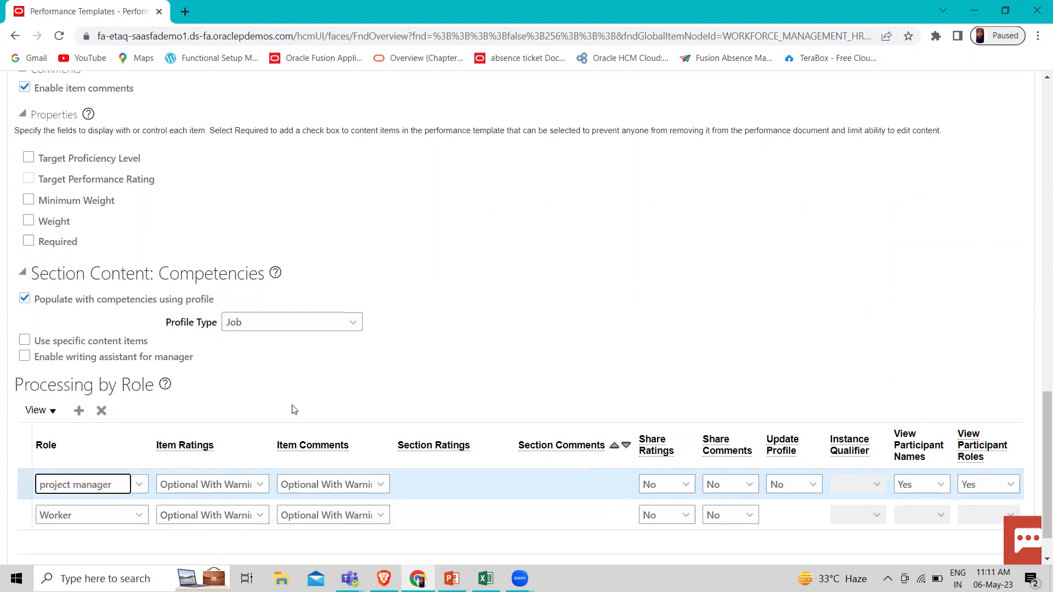
Set Update Profile to Yes for project manager, leaving Share Ratings at No.
click(794, 485)
click(802, 522)
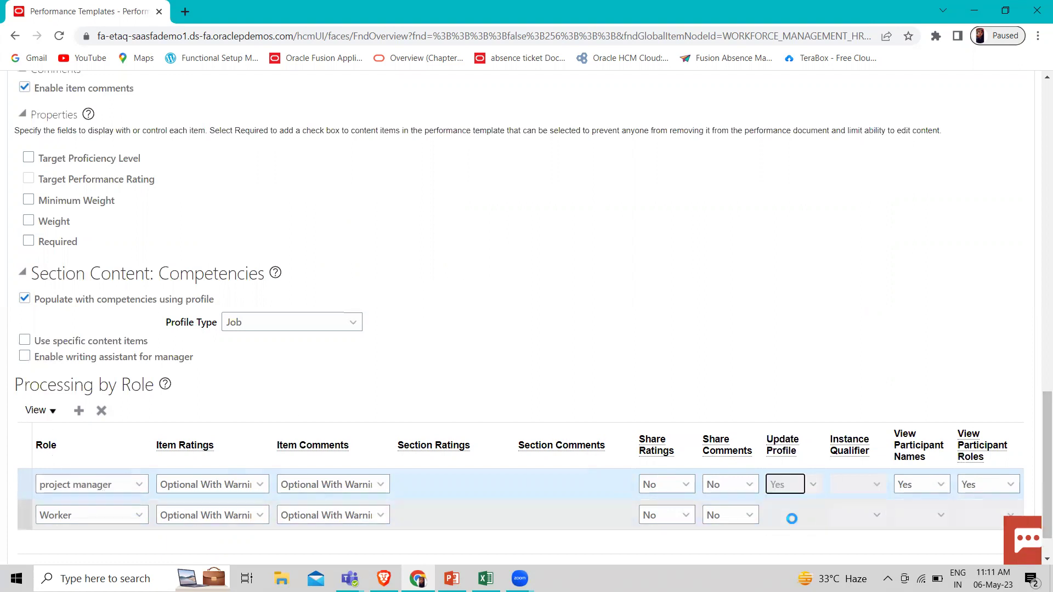
click(667, 490)
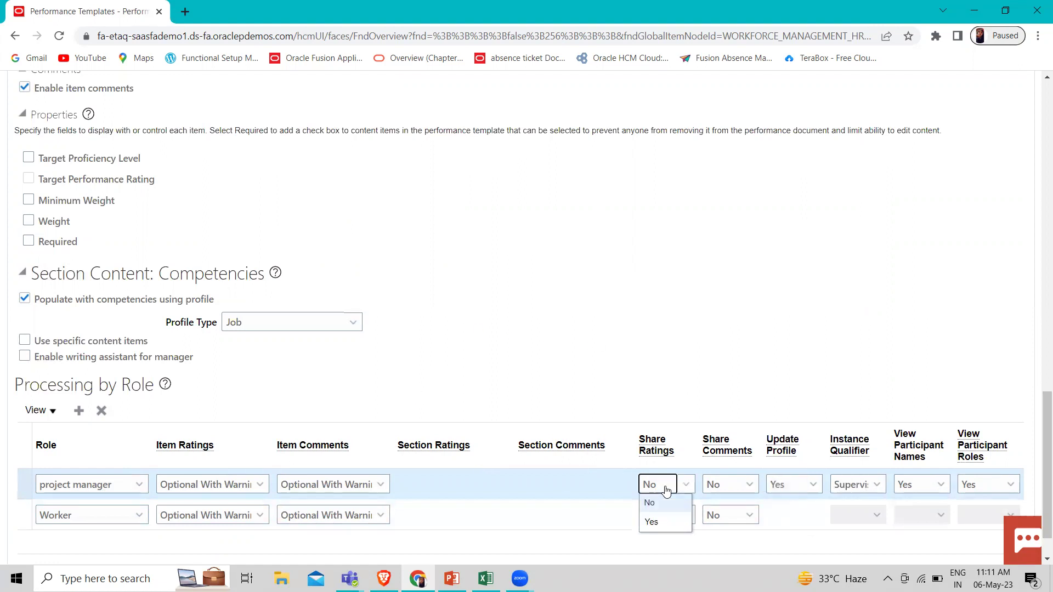
click(640, 360)
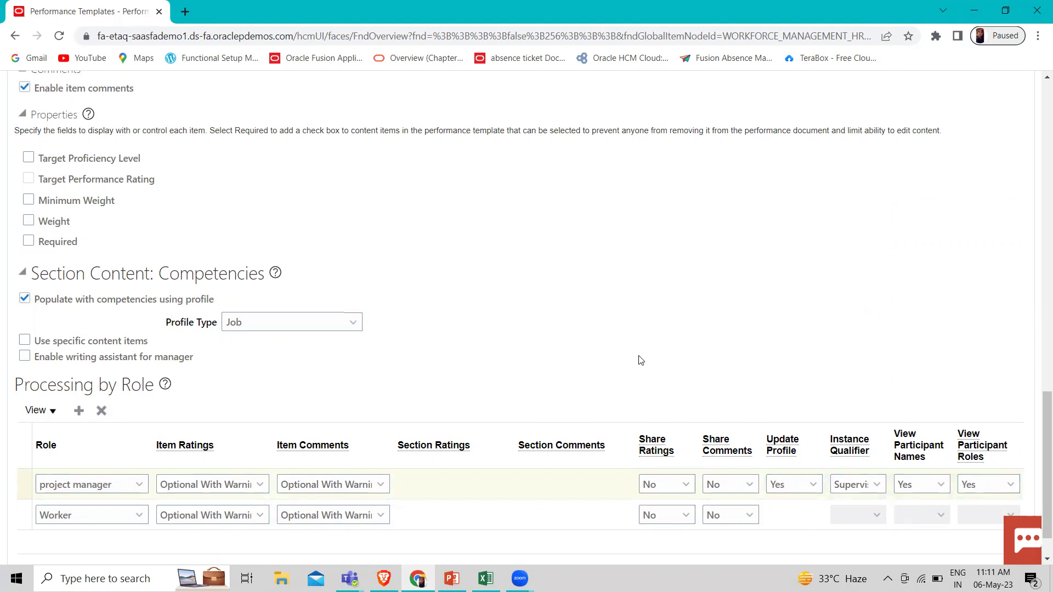
scroll(637, 359, up, 15)
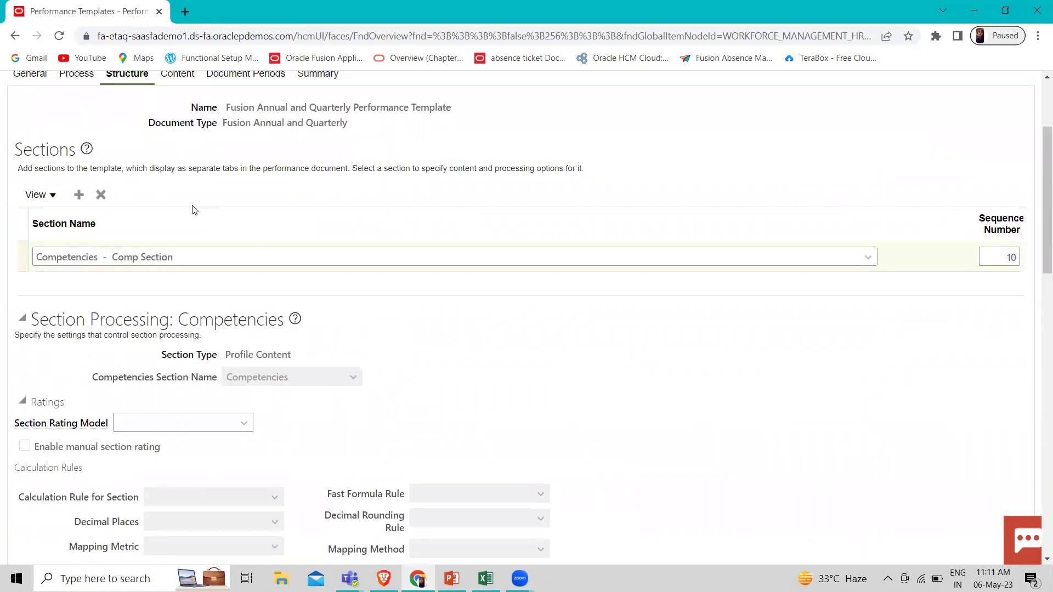
scroll(193, 210, up, 3)
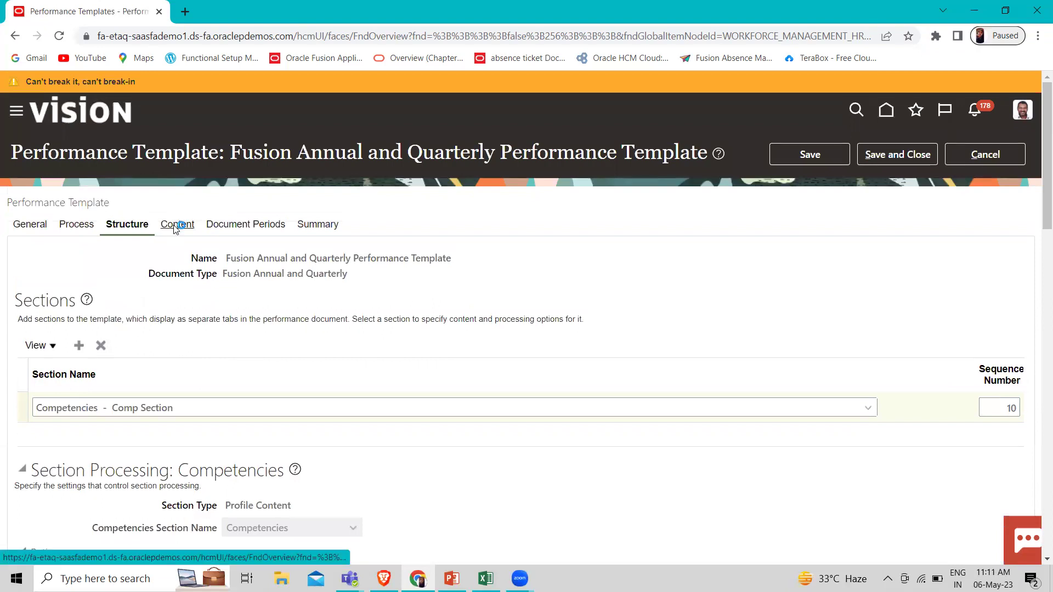
Move past the Content step to the template's Document Periods step.
click(176, 225)
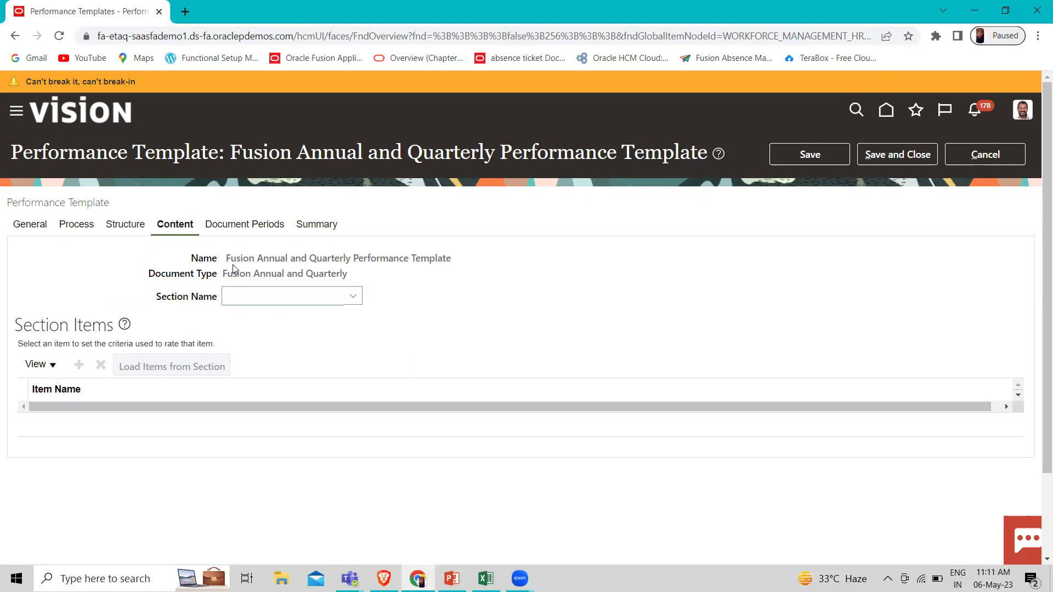
click(234, 224)
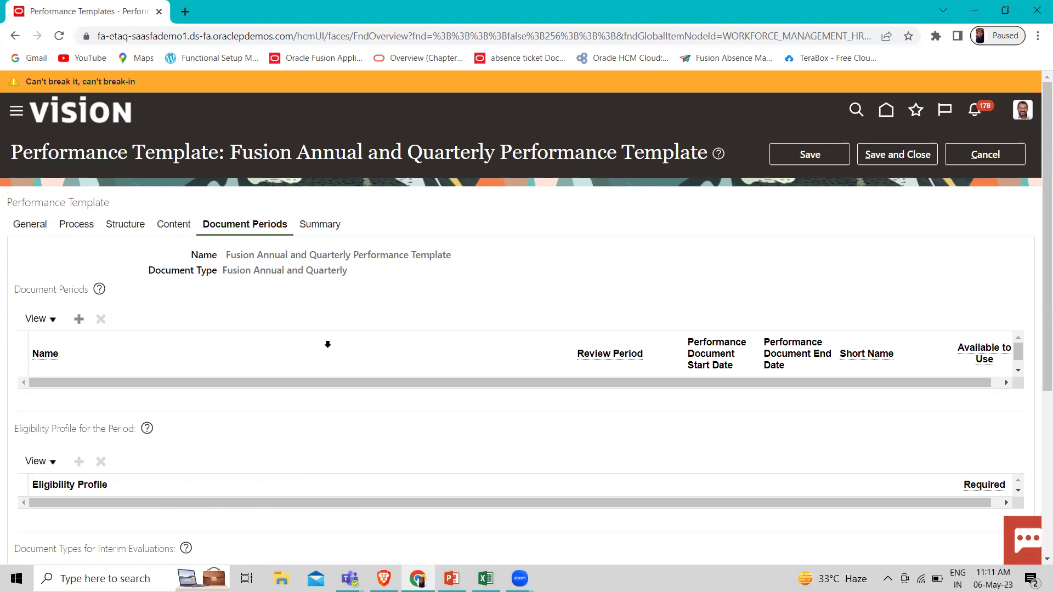
Add a document period named 'Fusion Annual and Quarterly' on the 2023 Annual Cycle review period.
click(79, 320)
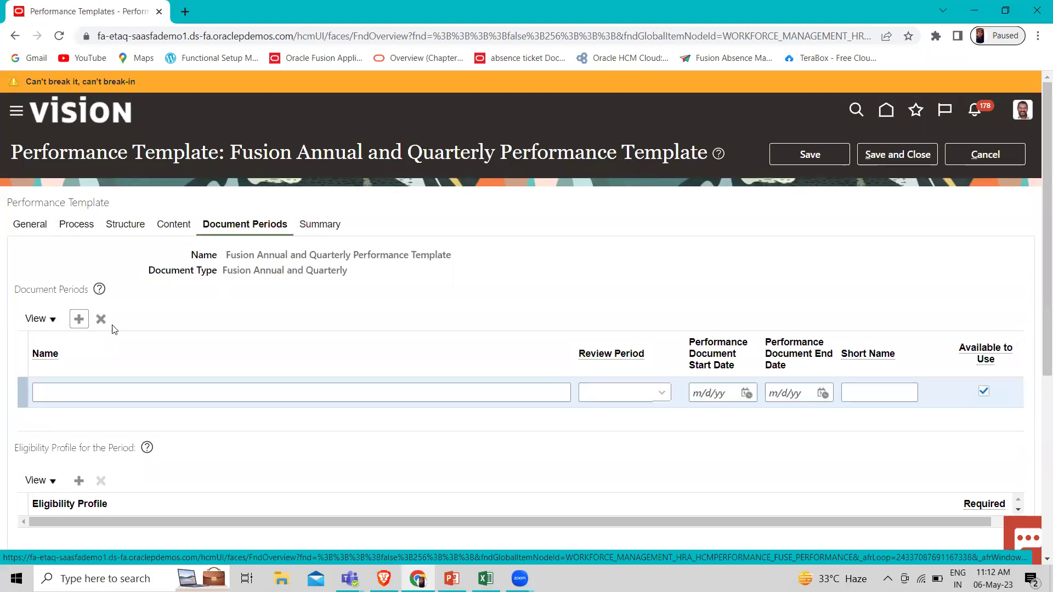
click(337, 393)
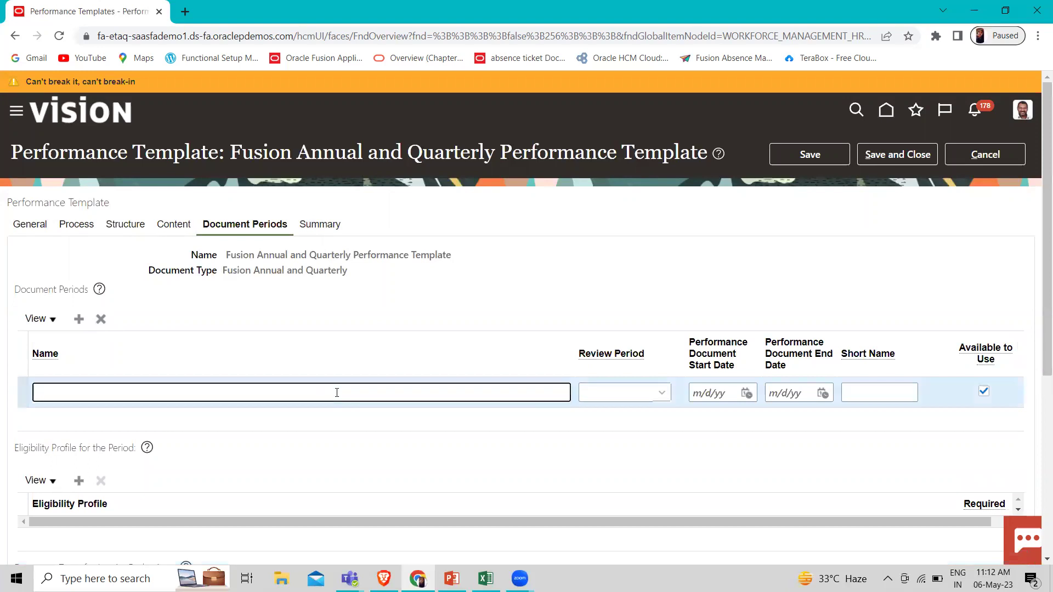
text(Fusion Annual and Quarterly)
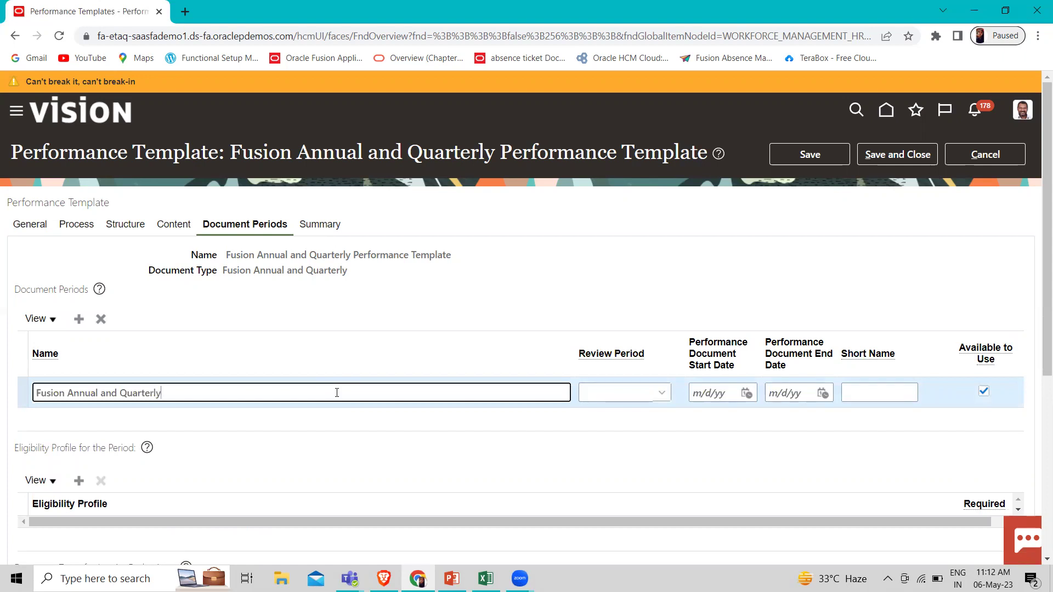
click(658, 391)
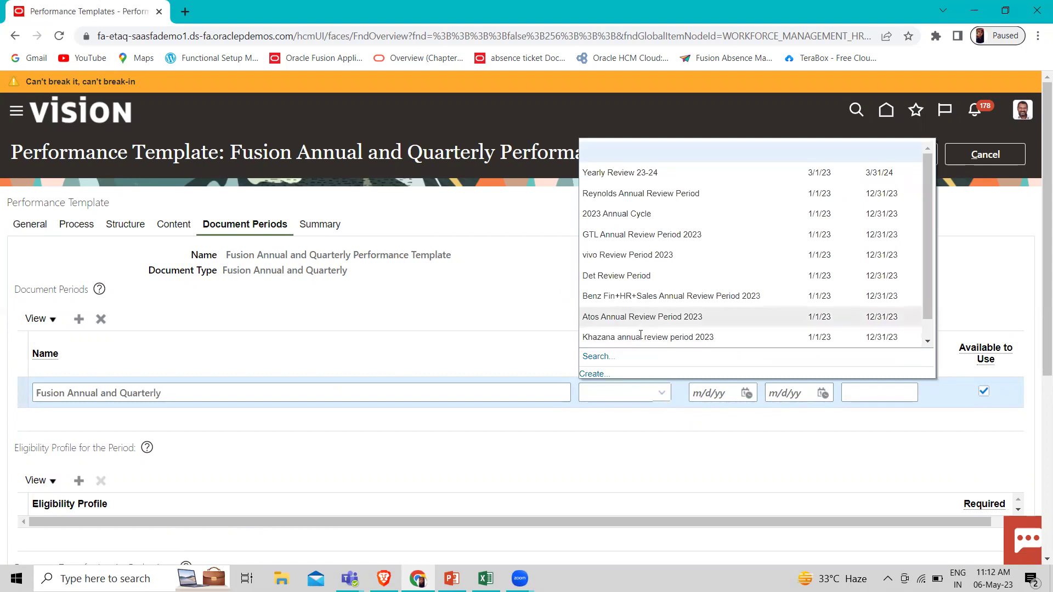
click(616, 213)
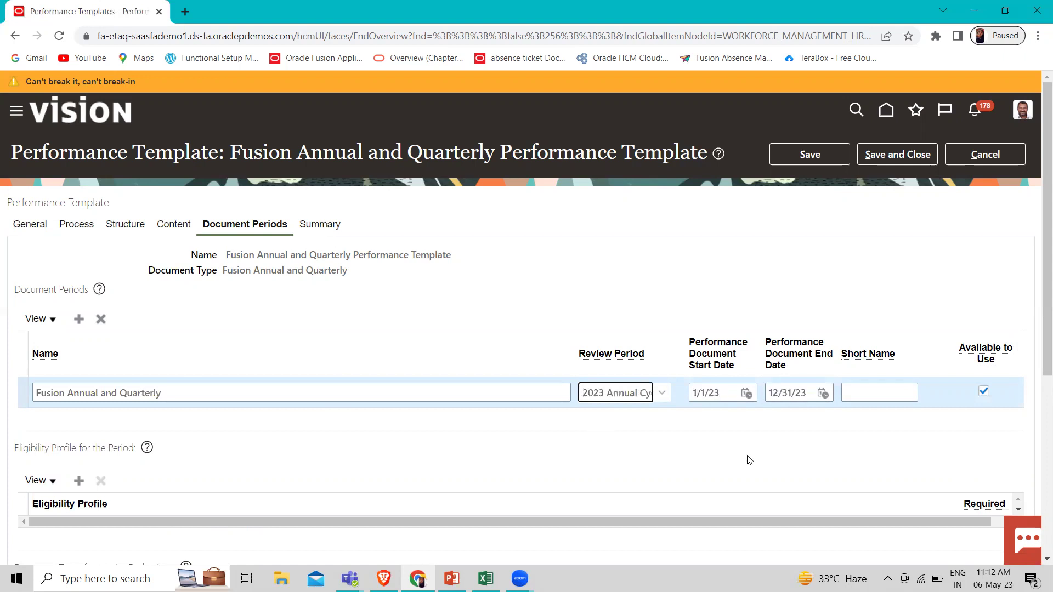
Give the period the short name FAQ and check its 1/1/23–12/31/23 row.
click(862, 390)
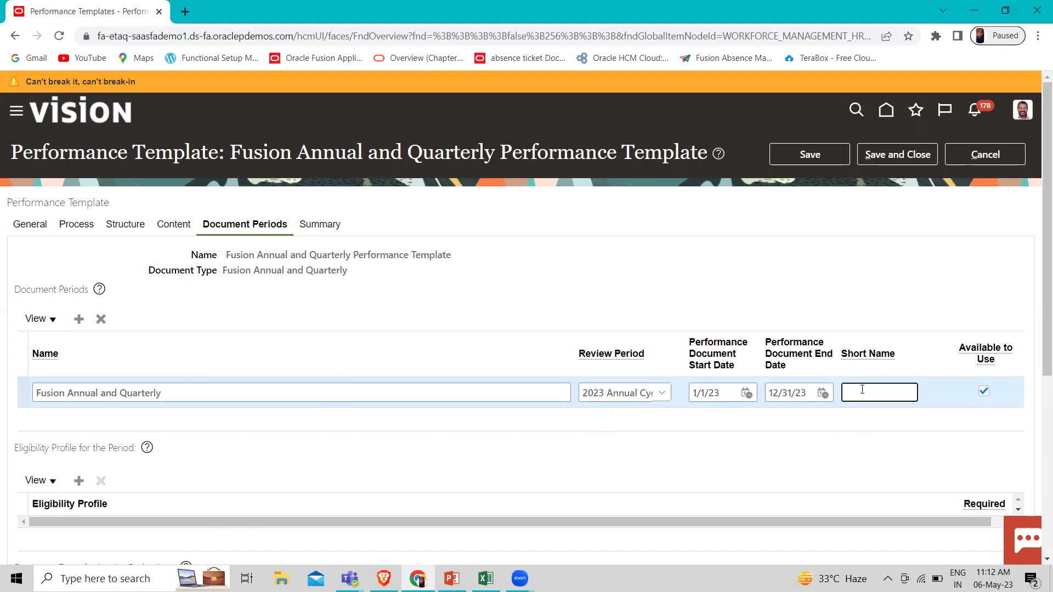
text(Fussion)
key(BackSpace)
key(BackSpace)
key(BackSpace)
key(BackSpace)
key(BackSpace)
key(BackSpace)
text(AQ)
scroll(817, 441, down, 3)
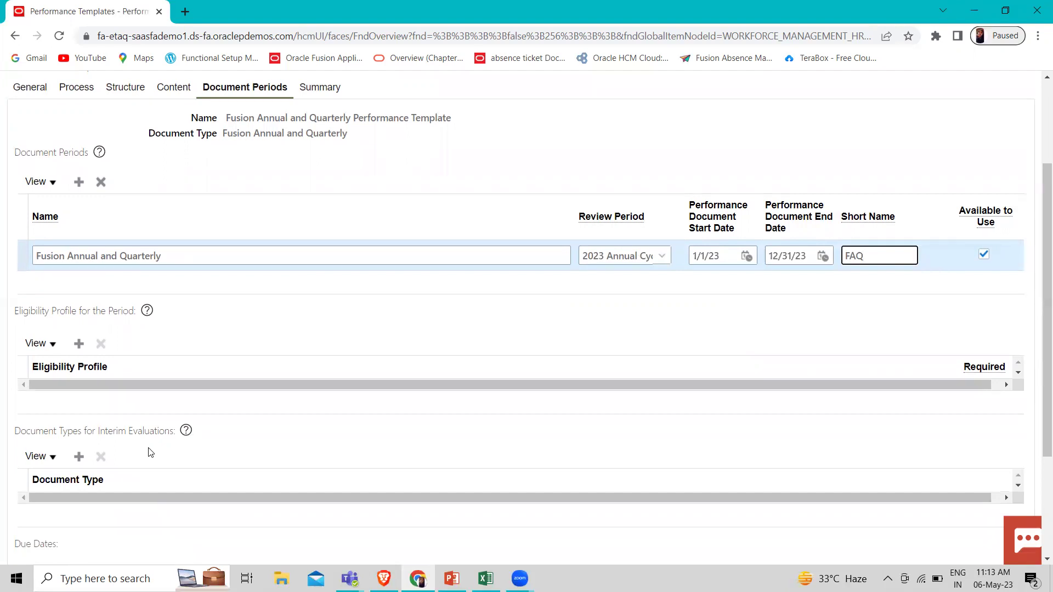
scroll(150, 452, down, 3)
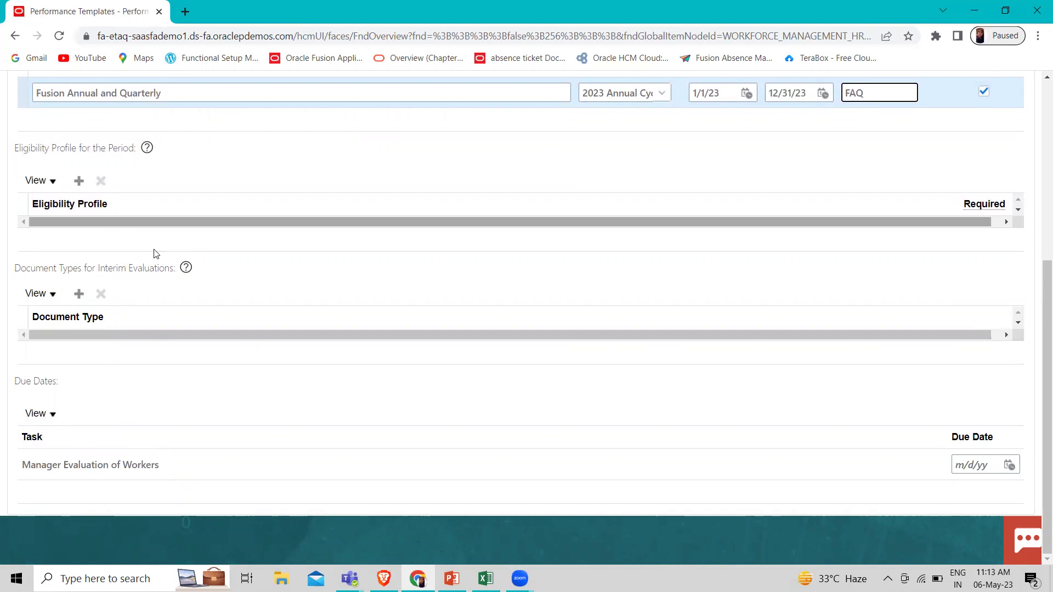
scroll(294, 289, up, 1)
scroll(294, 289, up, 2)
scroll(294, 289, up, 3)
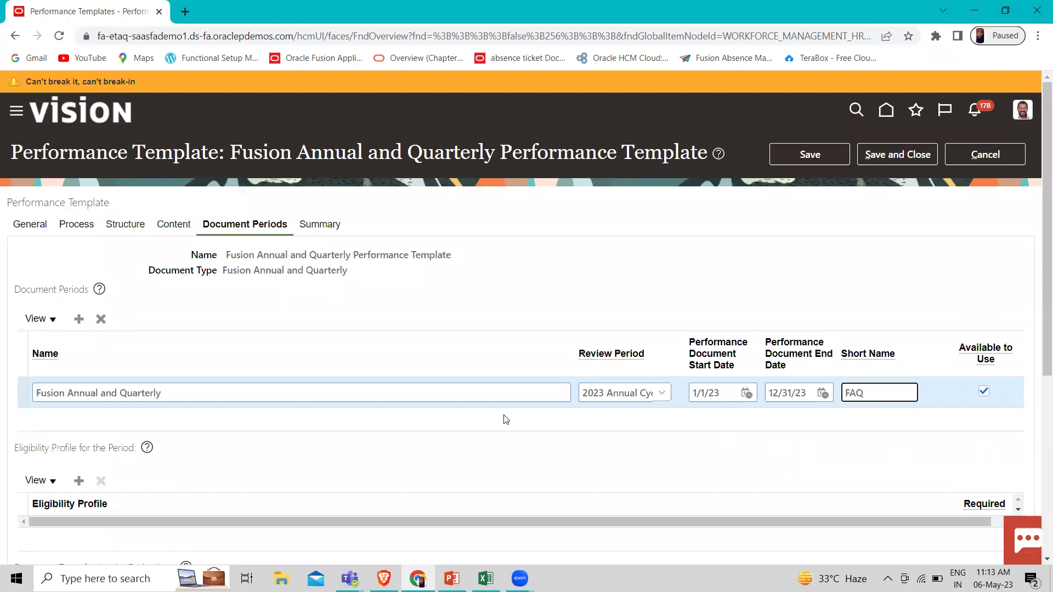
scroll(505, 418, down, 4)
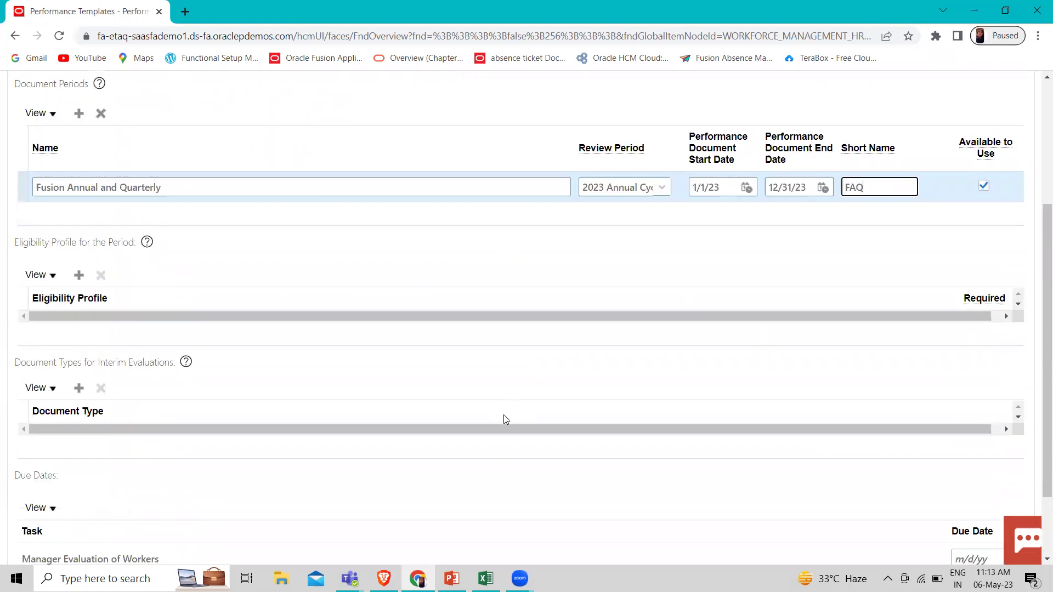
Search for and add Fusion Annual and Quarterly as the FAQ period's interim evaluation document type.
click(79, 387)
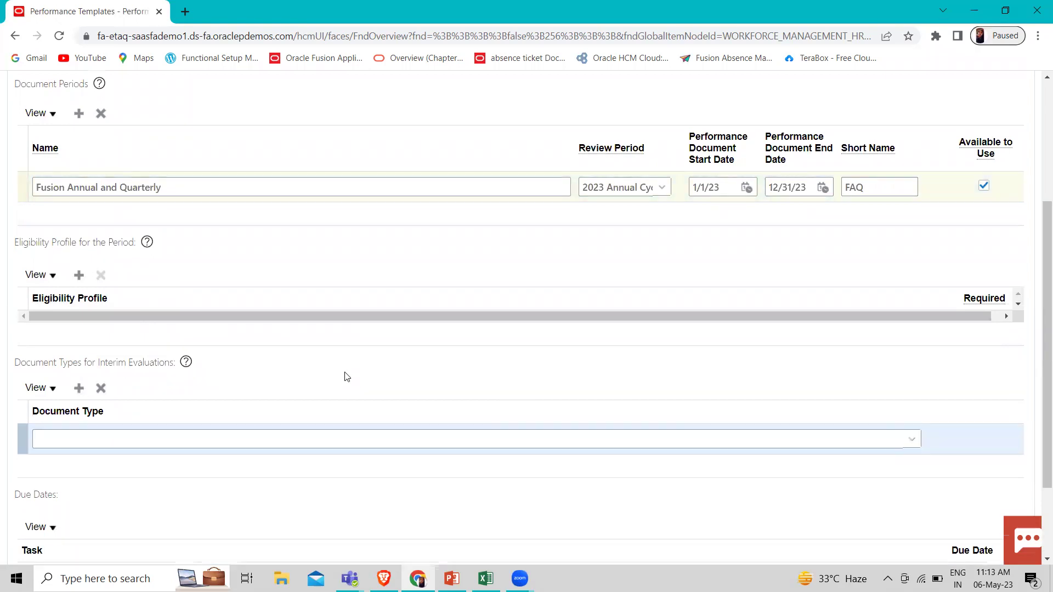
click(912, 439)
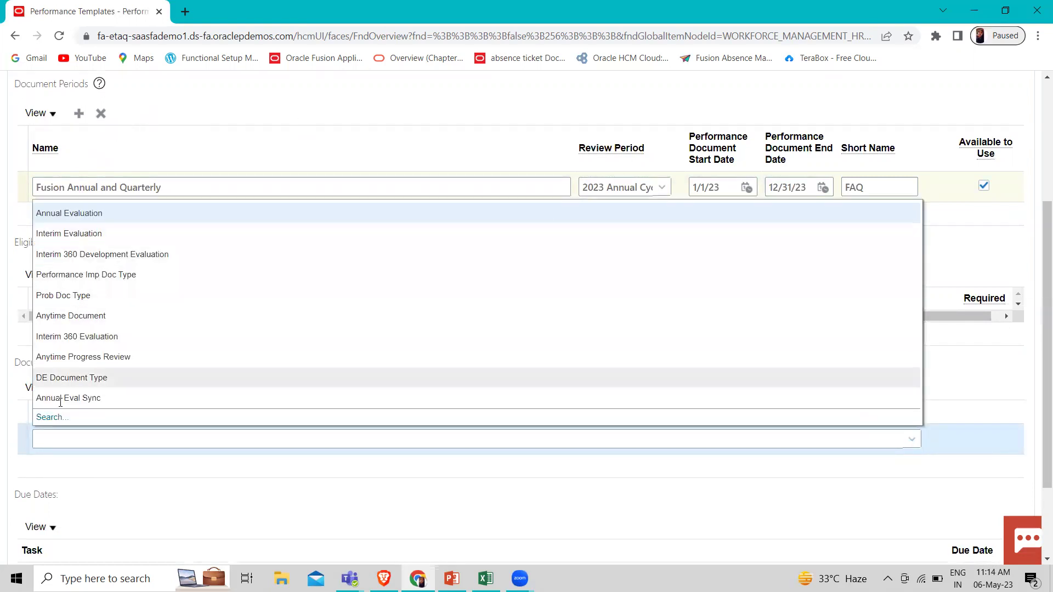
click(133, 430)
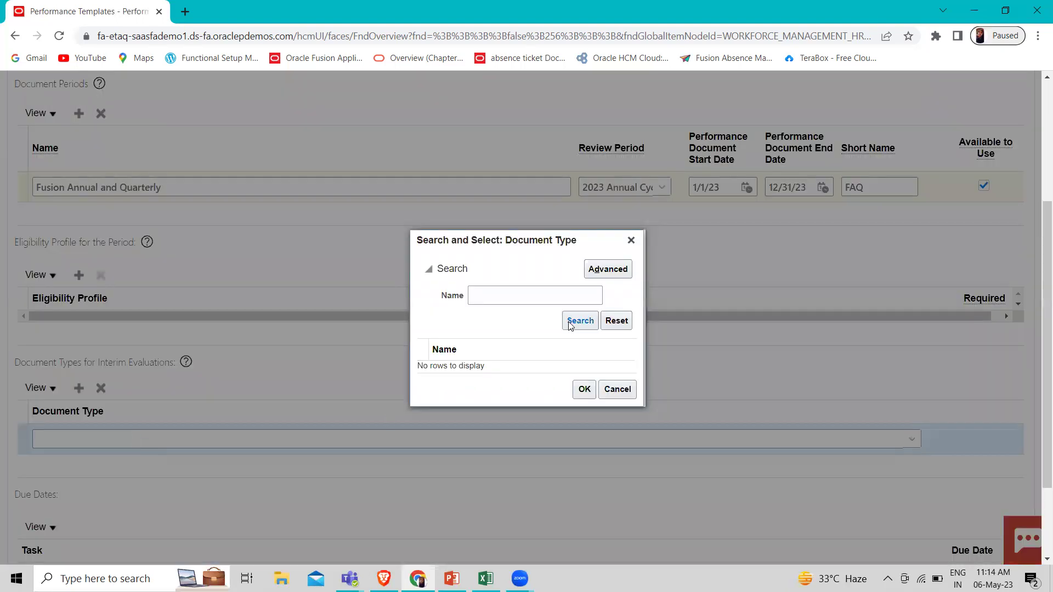
click(570, 321)
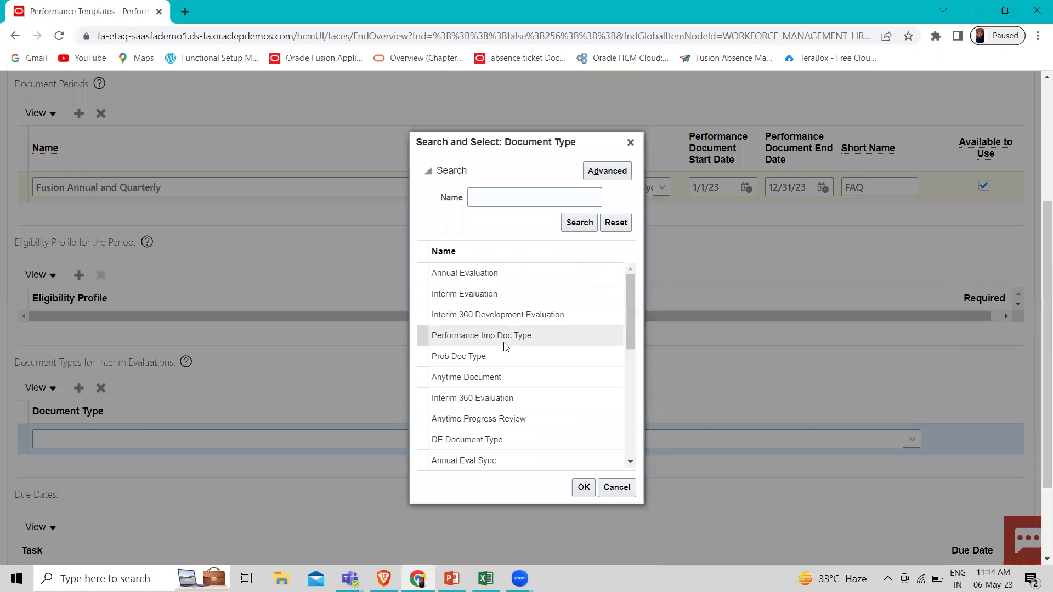
scroll(506, 347, down, 2)
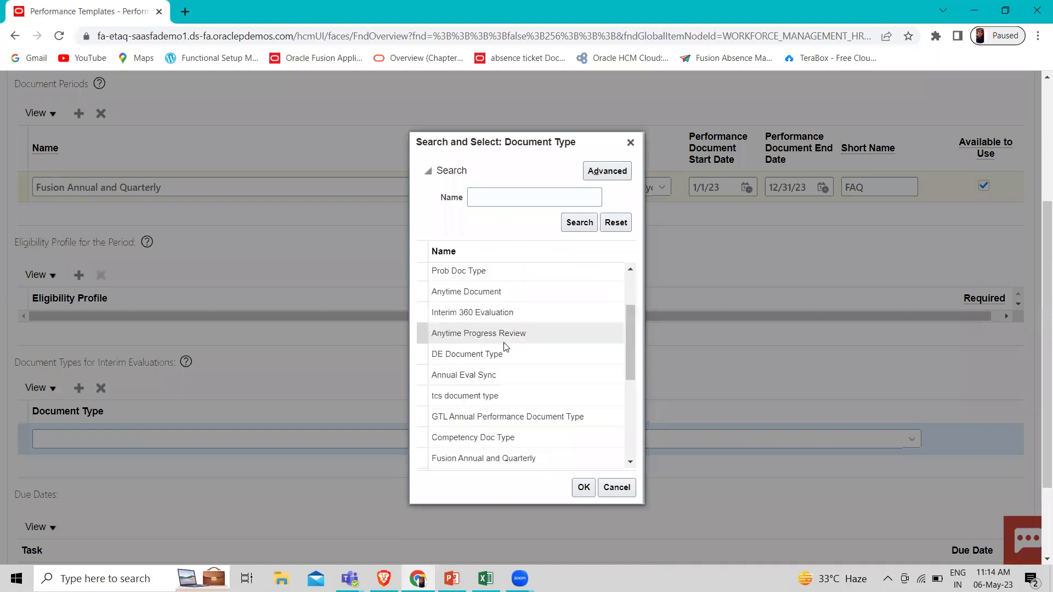
click(512, 458)
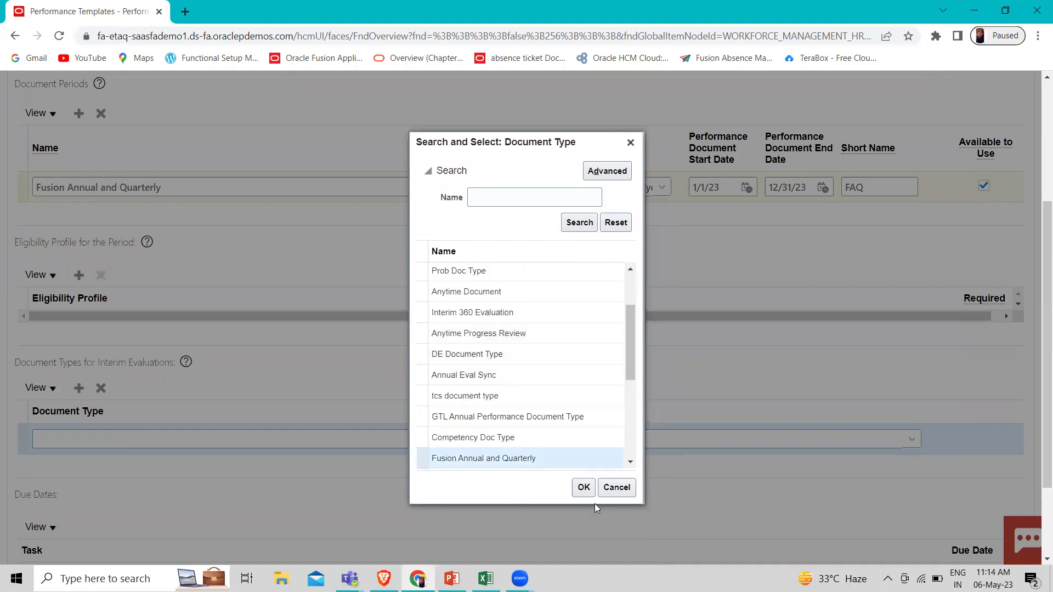
click(583, 487)
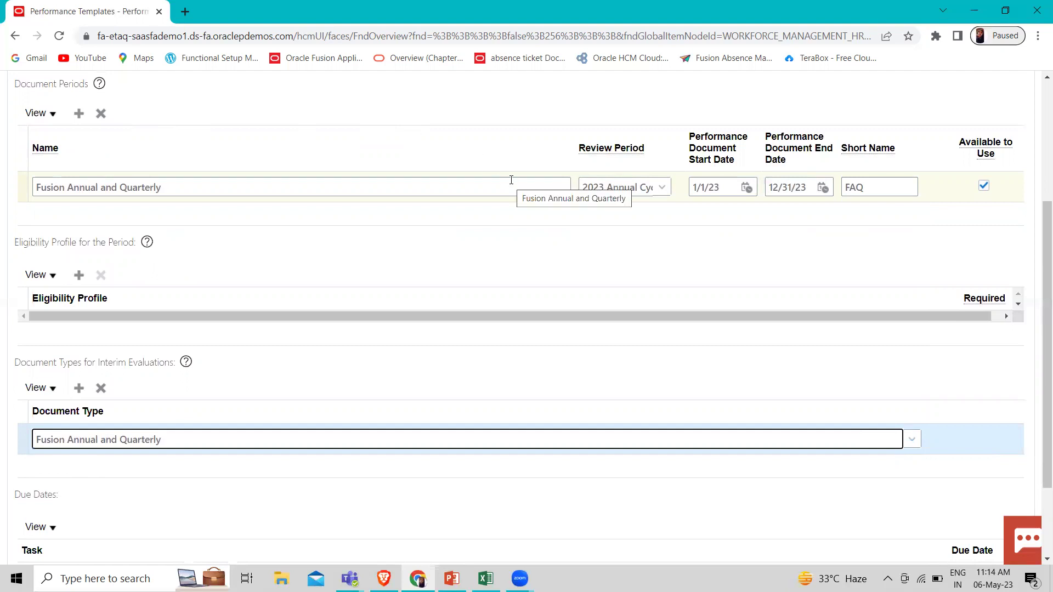
scroll(668, 185, down, 3)
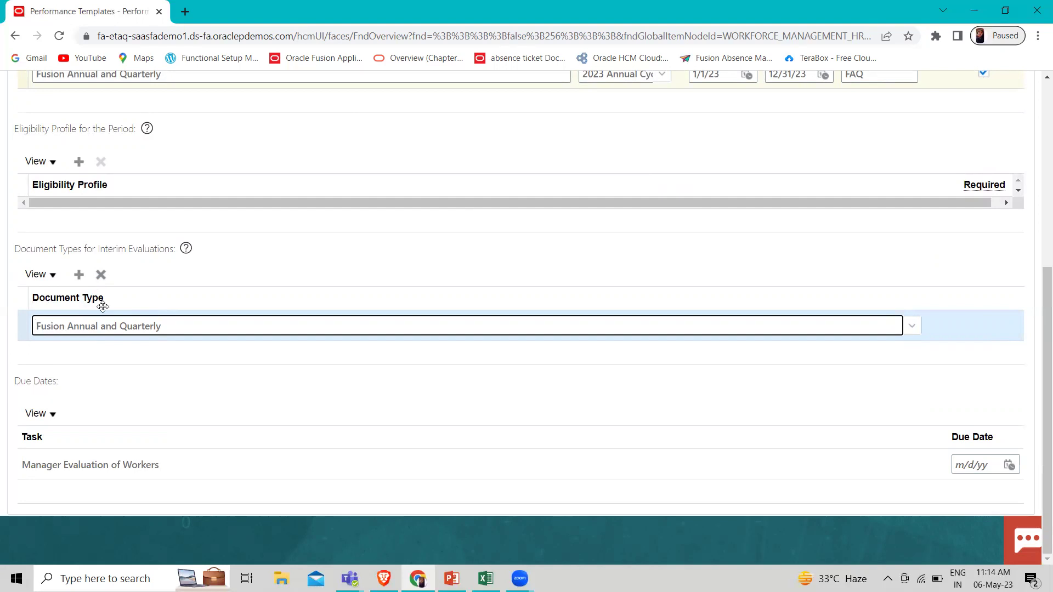
Search for and add Fusion Project Evaluation as another interim document type, then go to Summary.
click(77, 274)
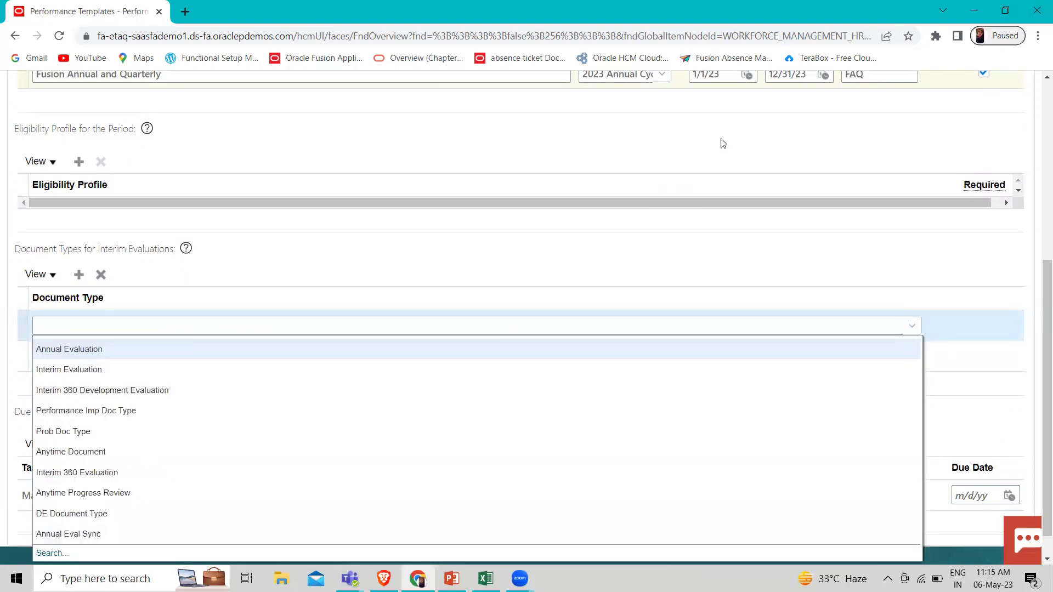
click(52, 553)
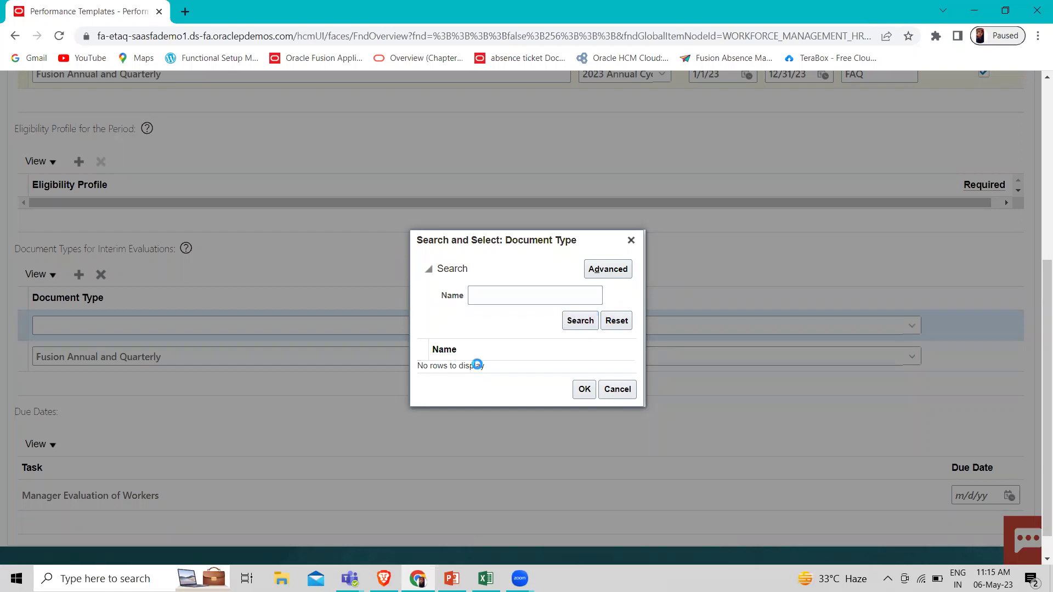
scroll(477, 367, down, 5)
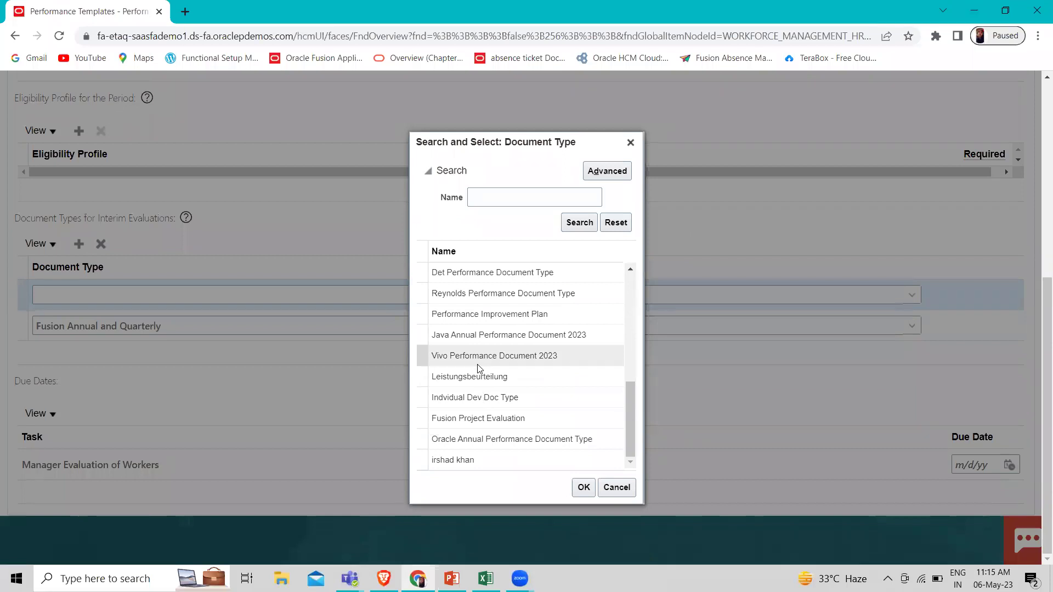
click(538, 419)
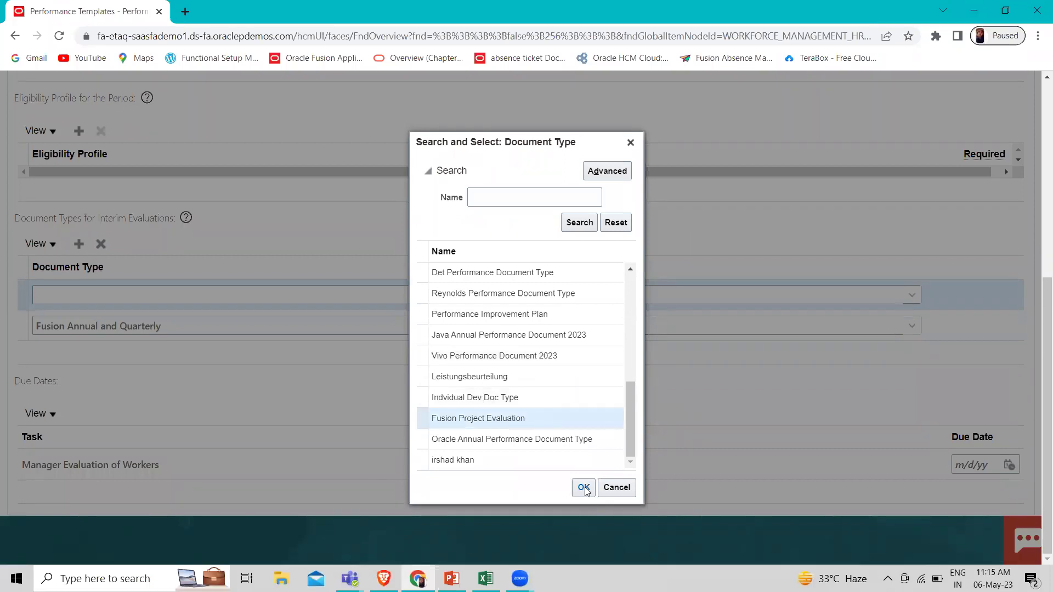
click(584, 487)
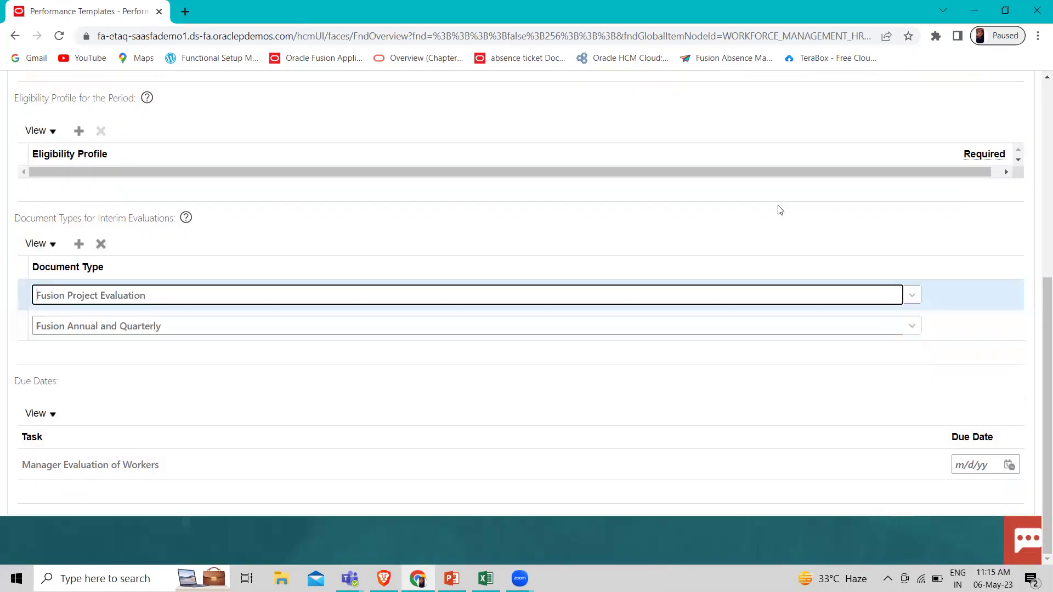
scroll(780, 210, up, 6)
click(331, 225)
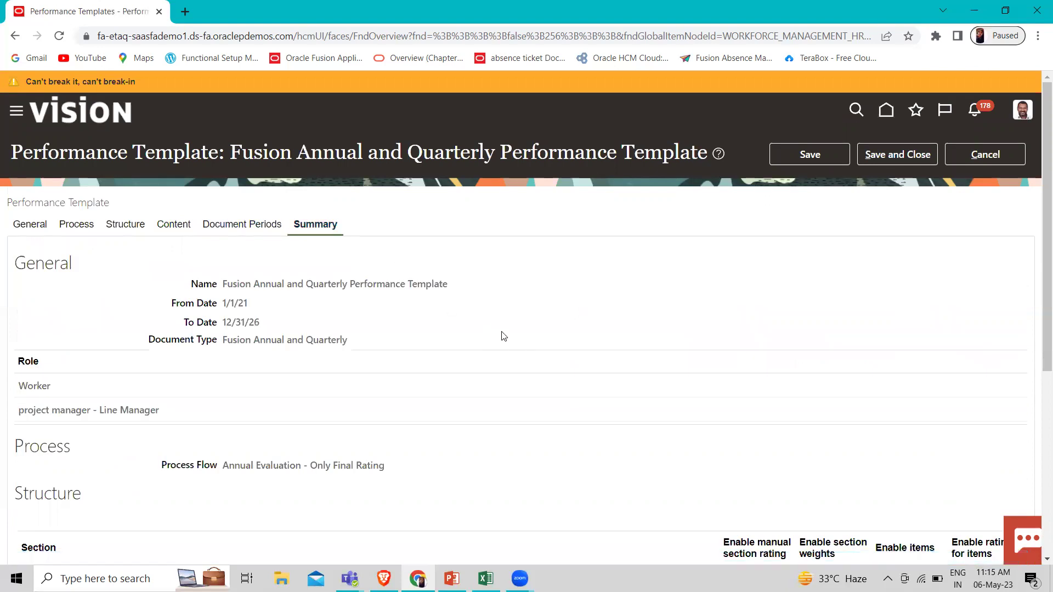
Look over the template summary, then save and close it, dismissing the confirmation.
scroll(503, 336, down, 3)
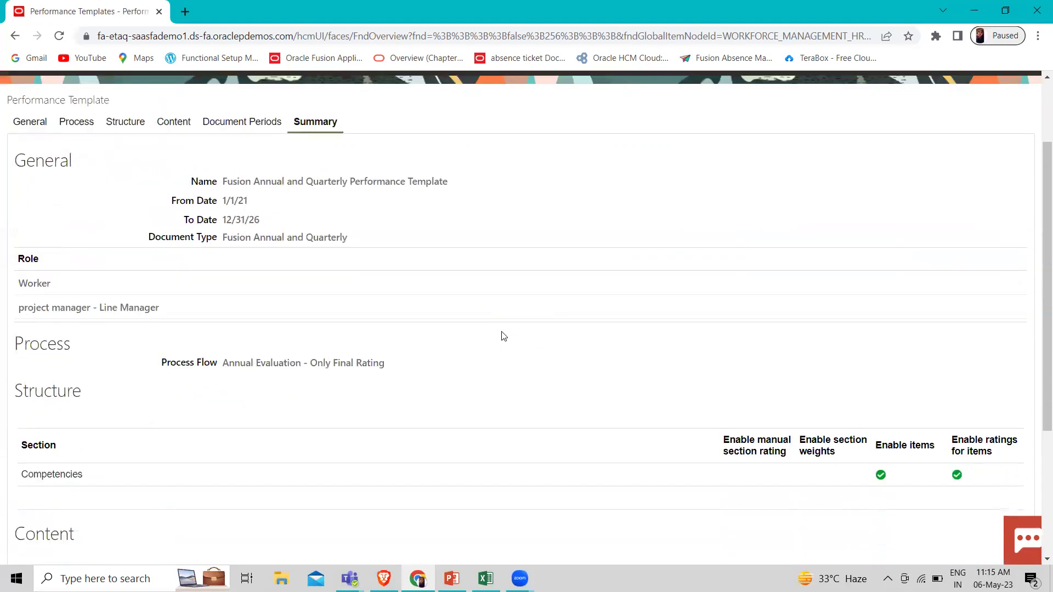
scroll(503, 335, down, 3)
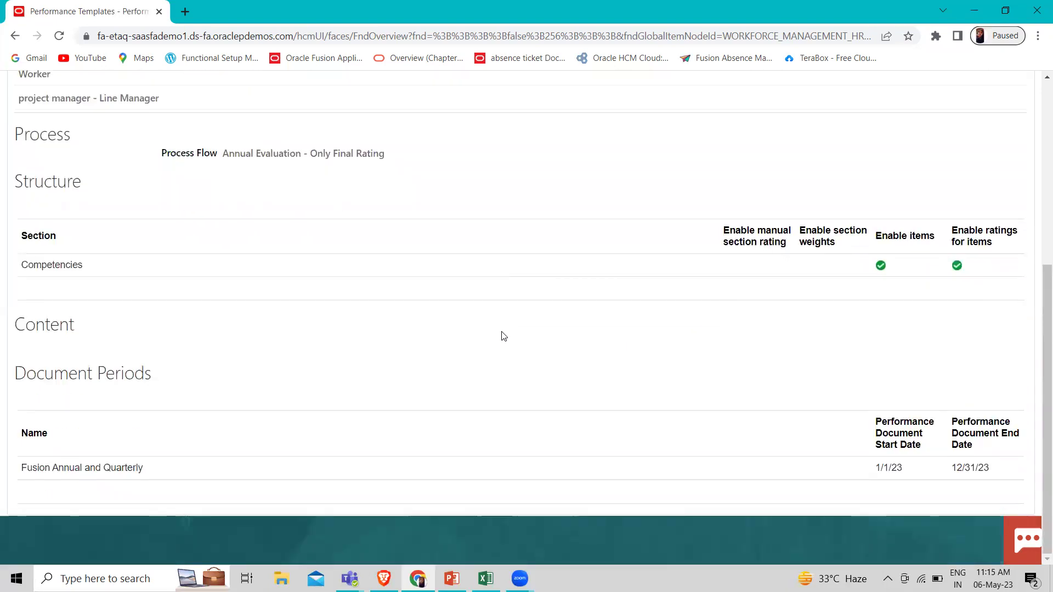
scroll(504, 336, up, 6)
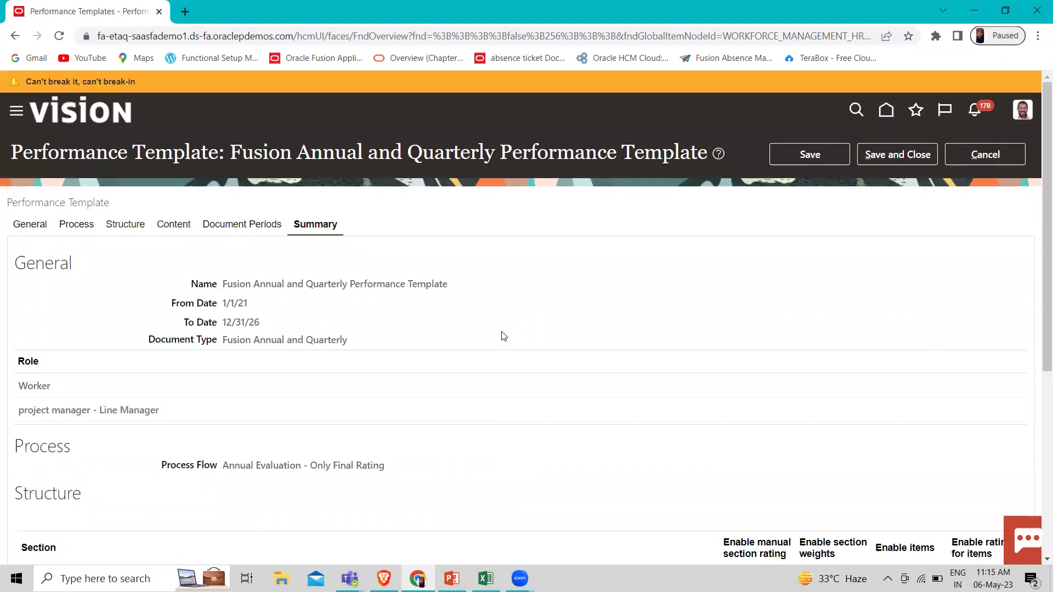
click(915, 158)
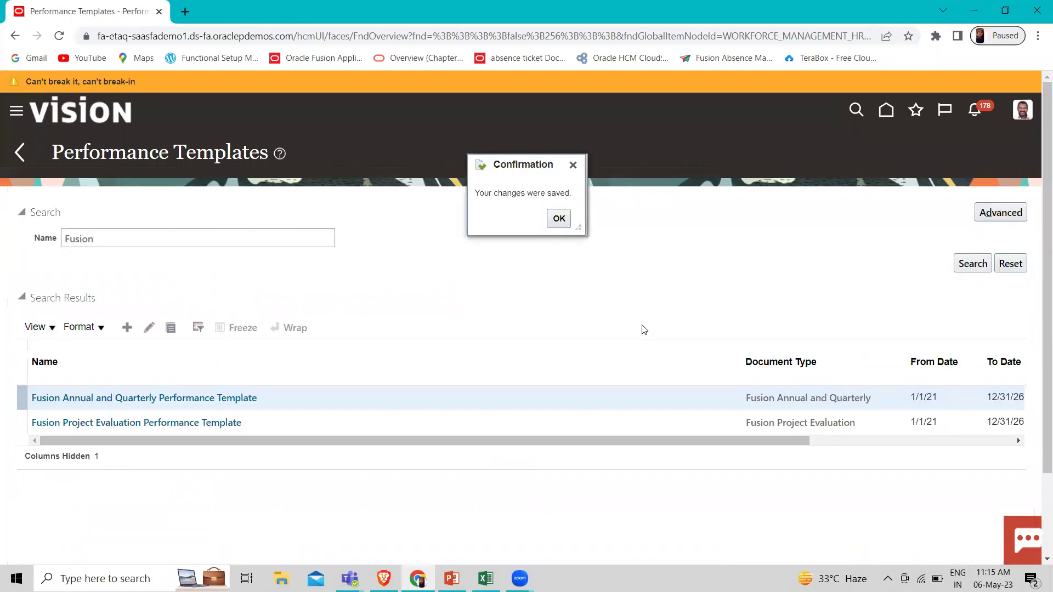
click(559, 218)
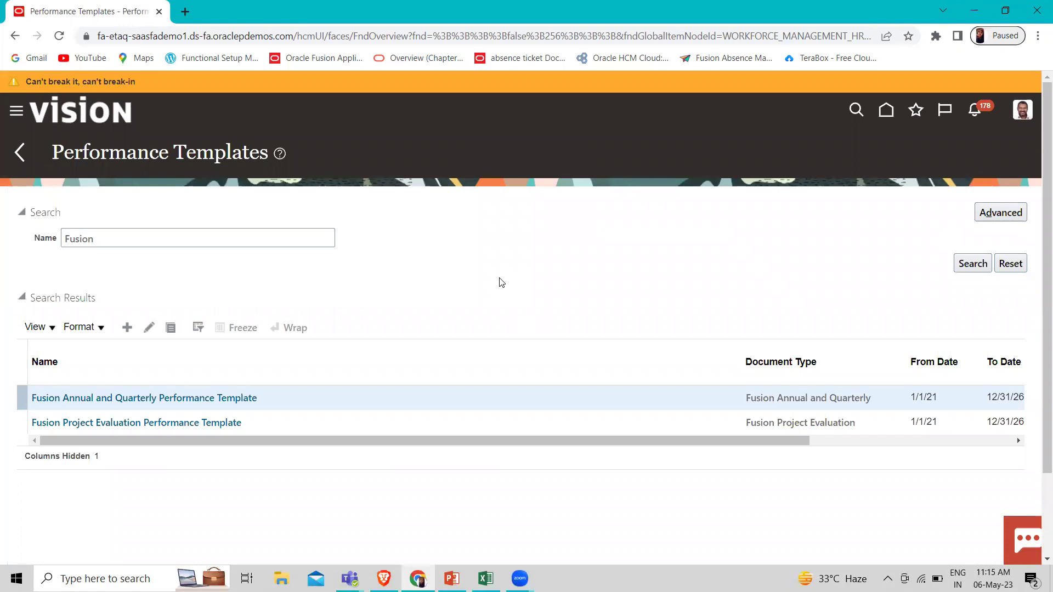